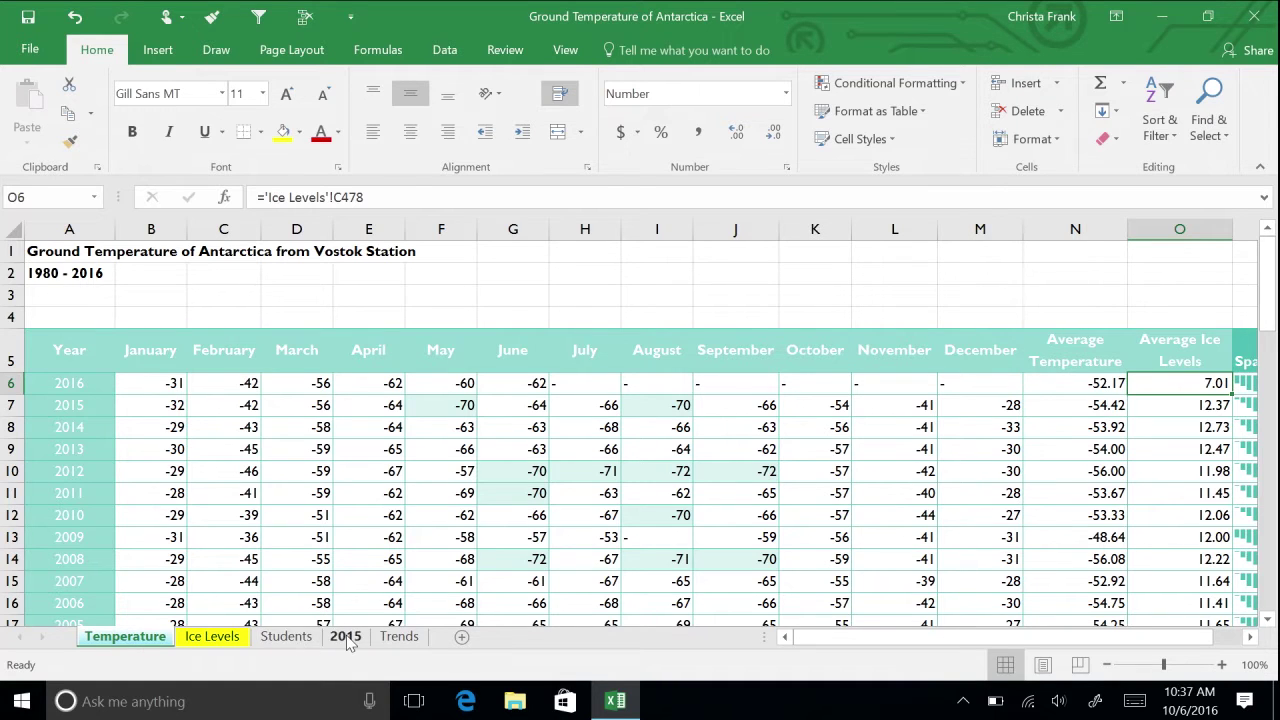
On the 2015 sheet, split the delimited text in A4:A15 into columns, using comma as the only delimiter
click(346, 637)
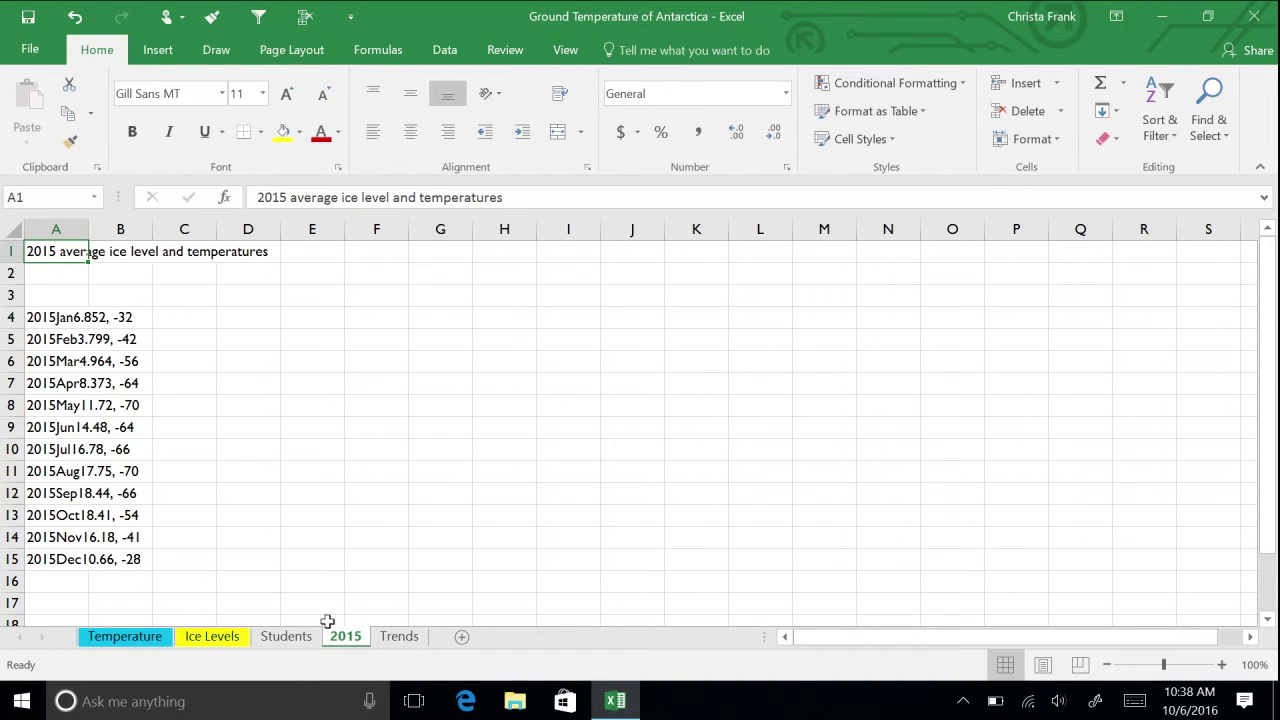
drag(70, 322, 52, 562)
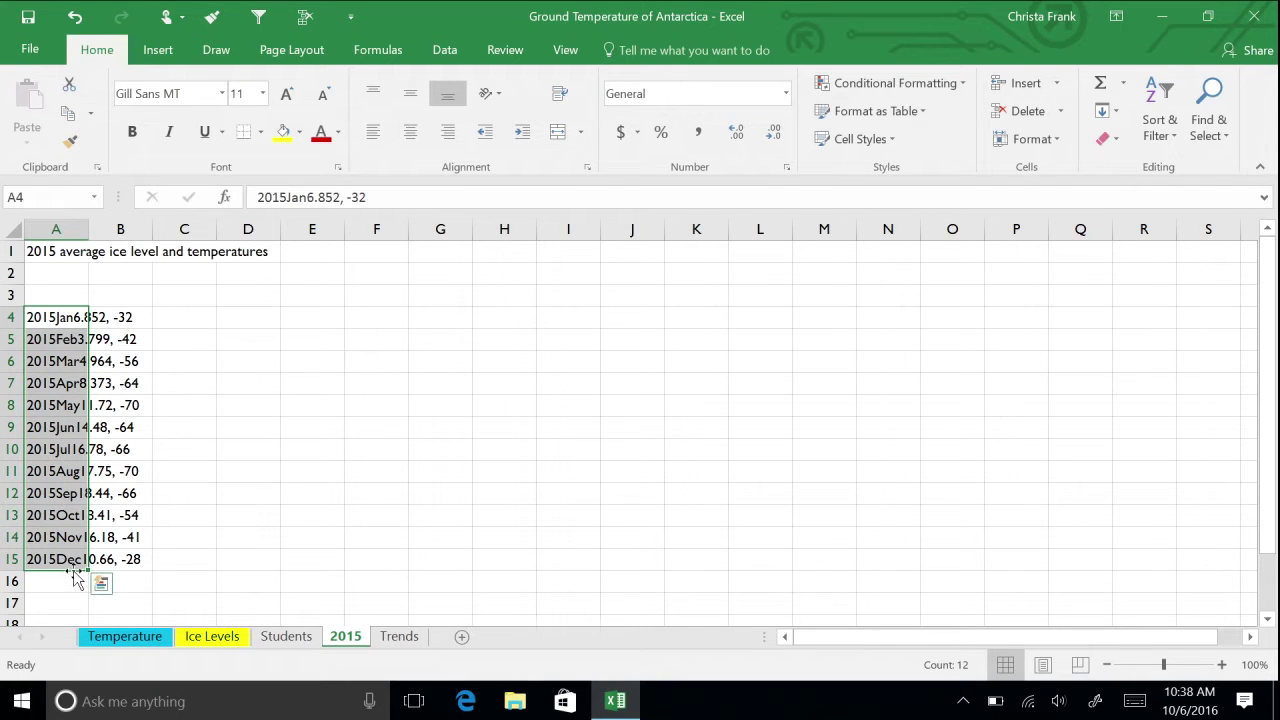
click(445, 50)
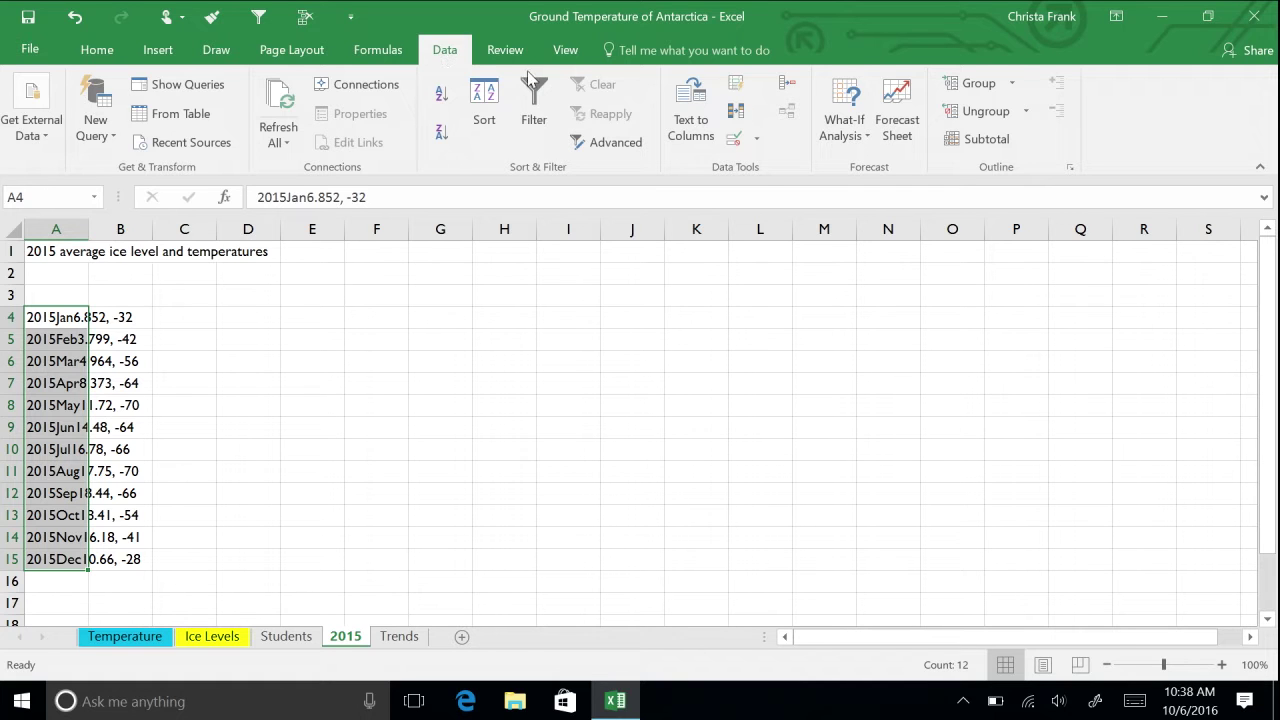
click(702, 135)
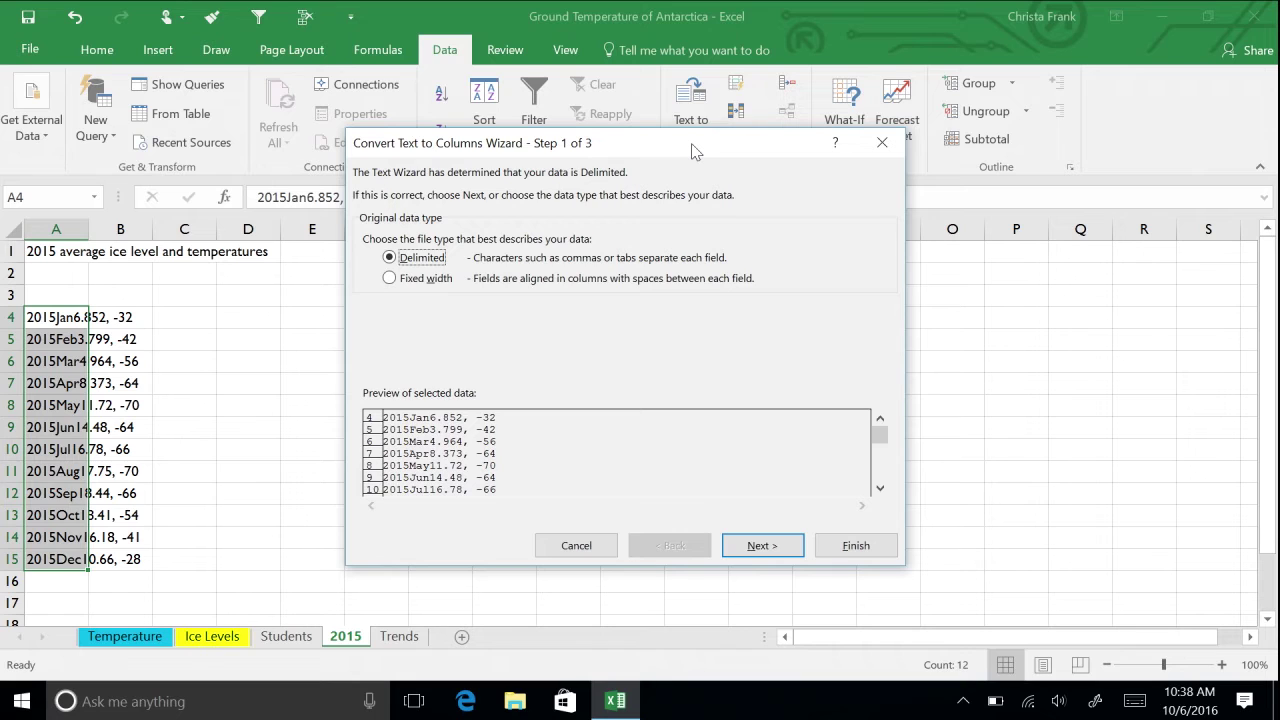
click(779, 546)
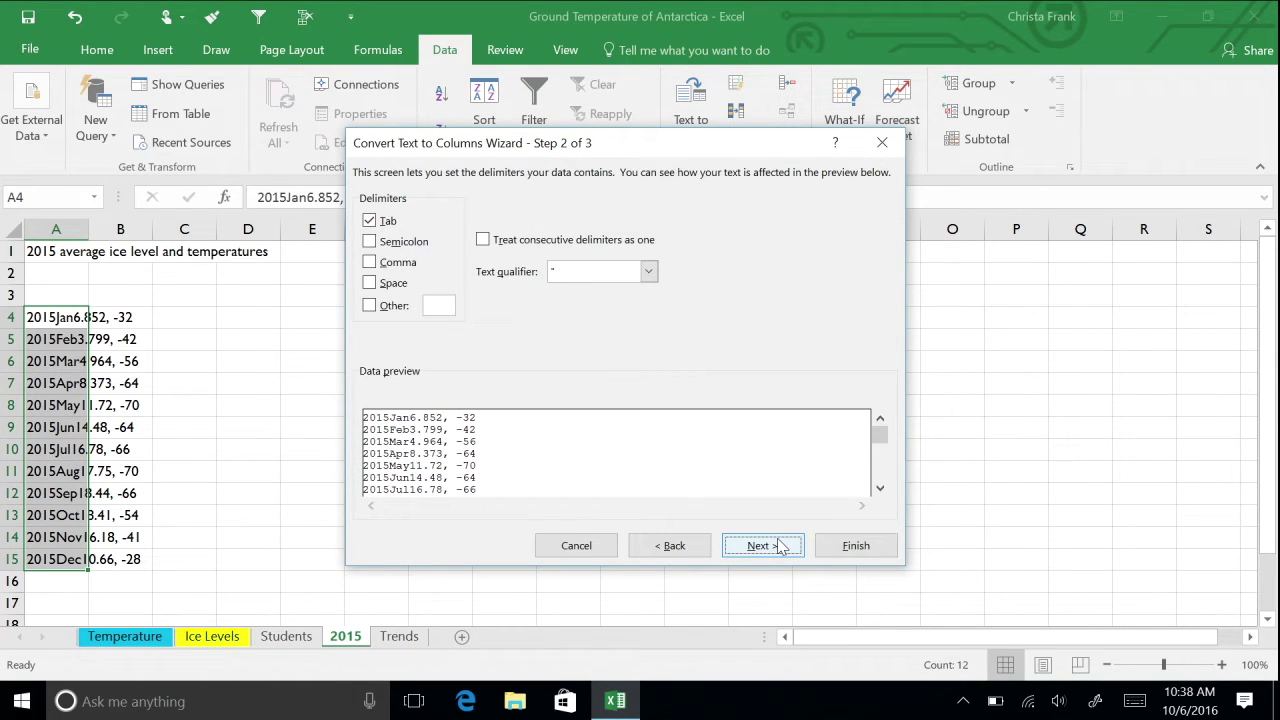
click(397, 263)
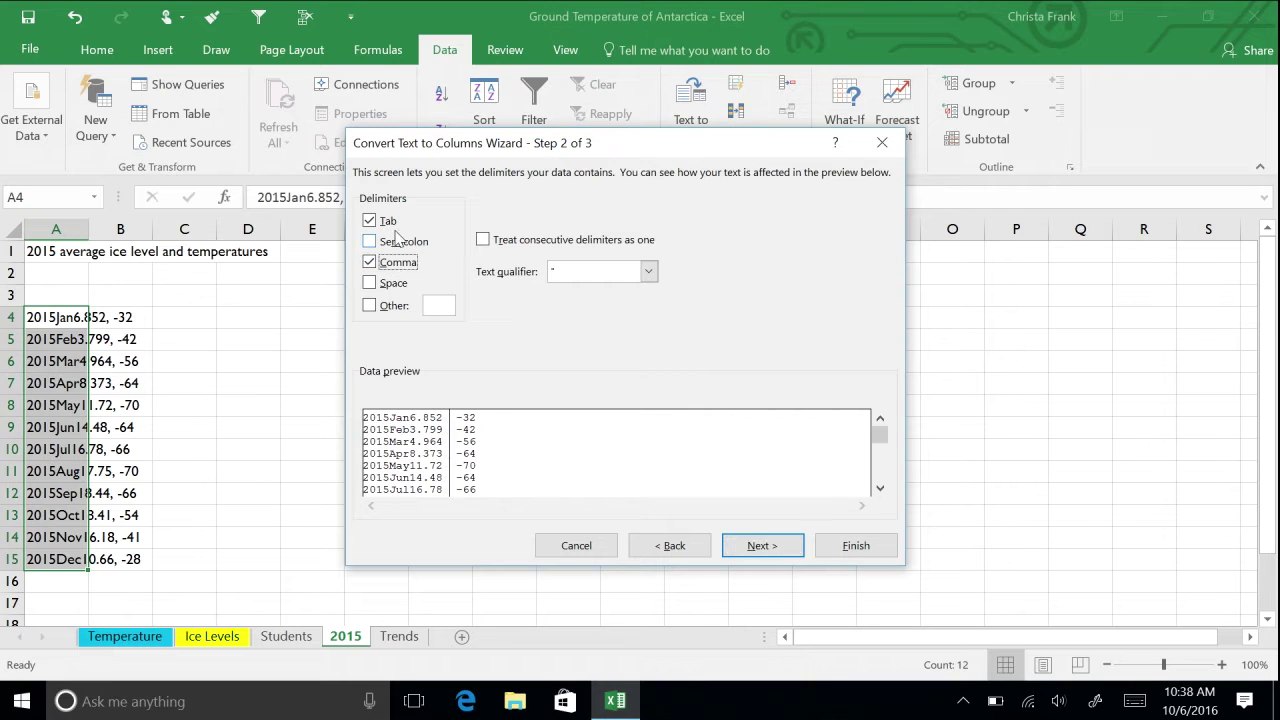
click(388, 222)
click(772, 550)
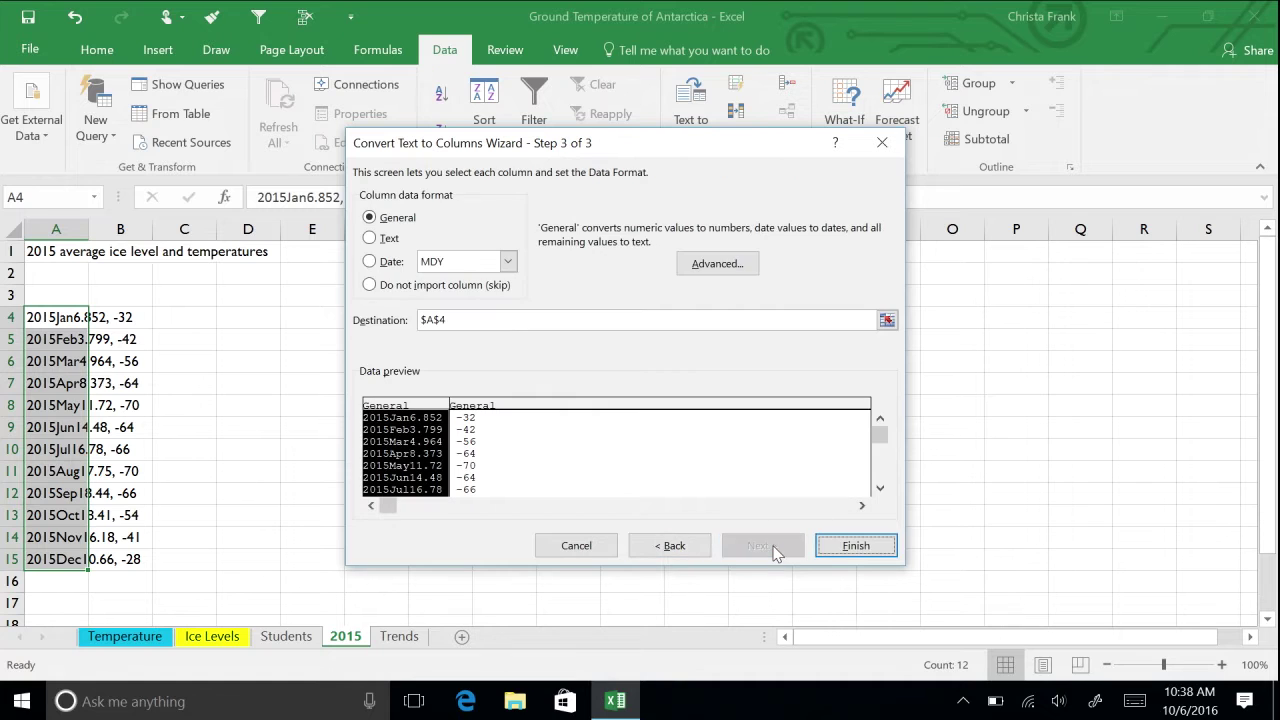
click(856, 547)
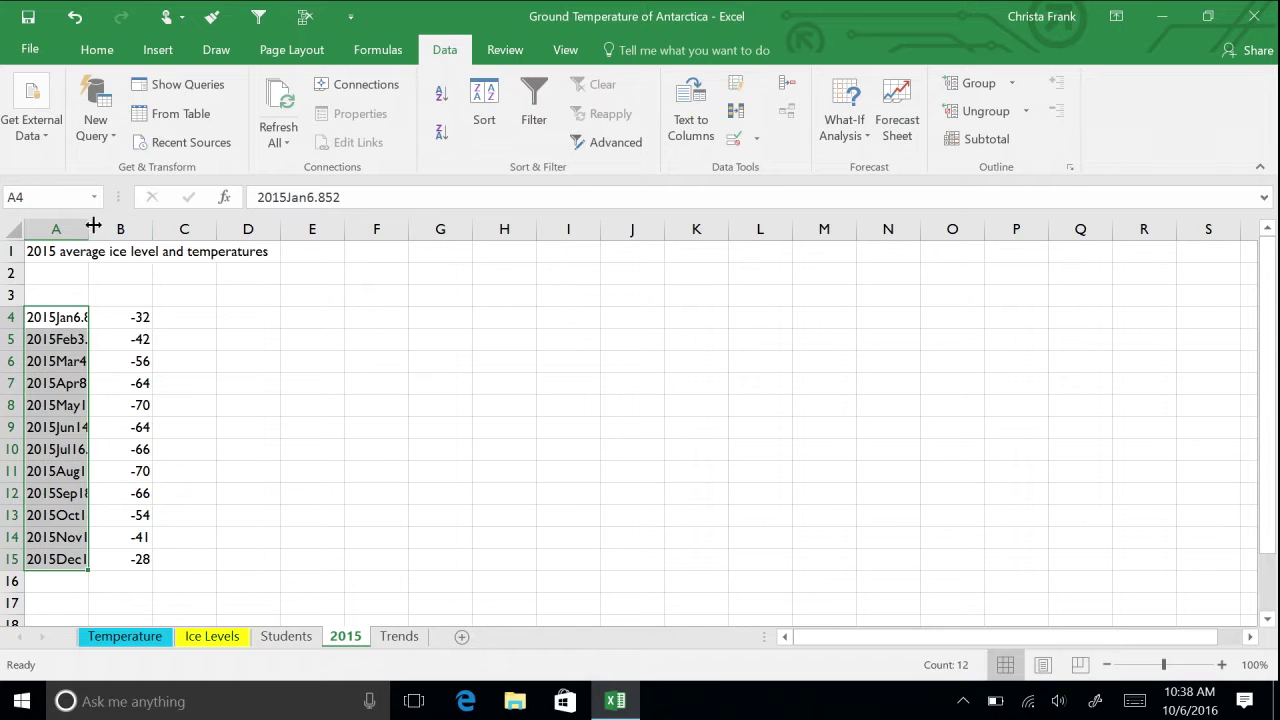
Widen columns A and B to fit their contents and enter the heading Temperature in B3
drag(92, 226, 192, 229)
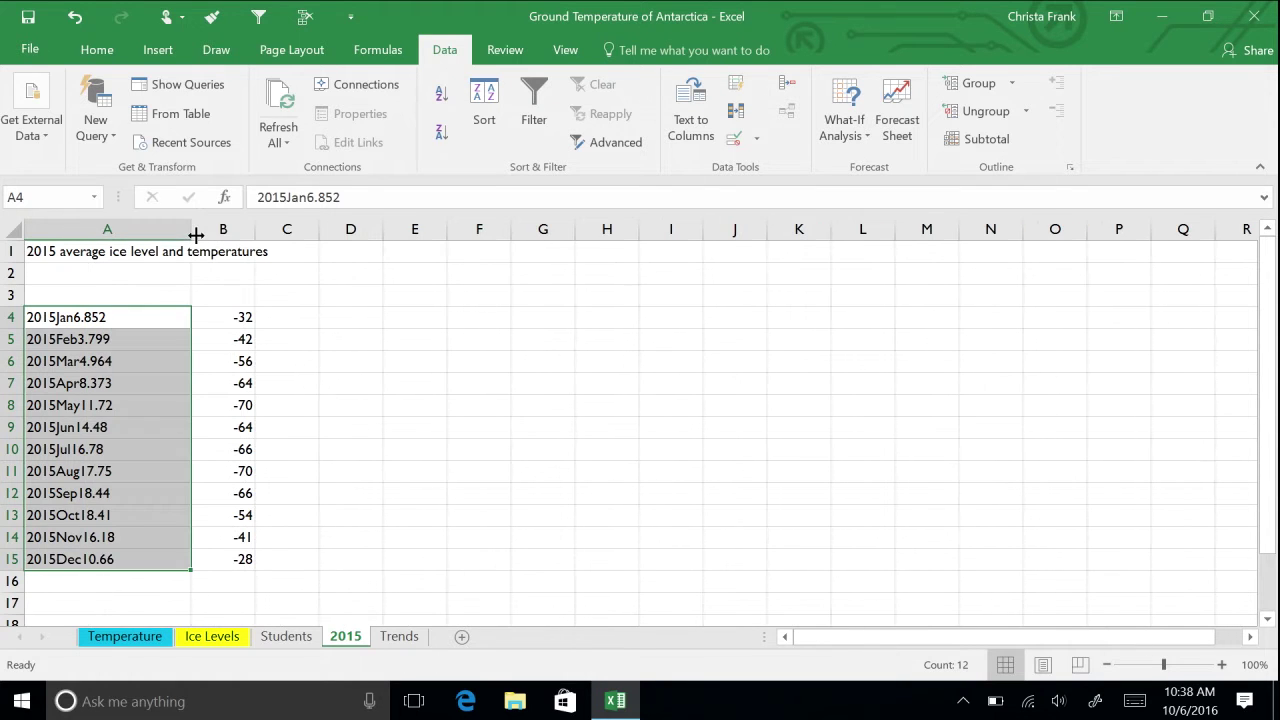
click(234, 293)
text(Temperature)
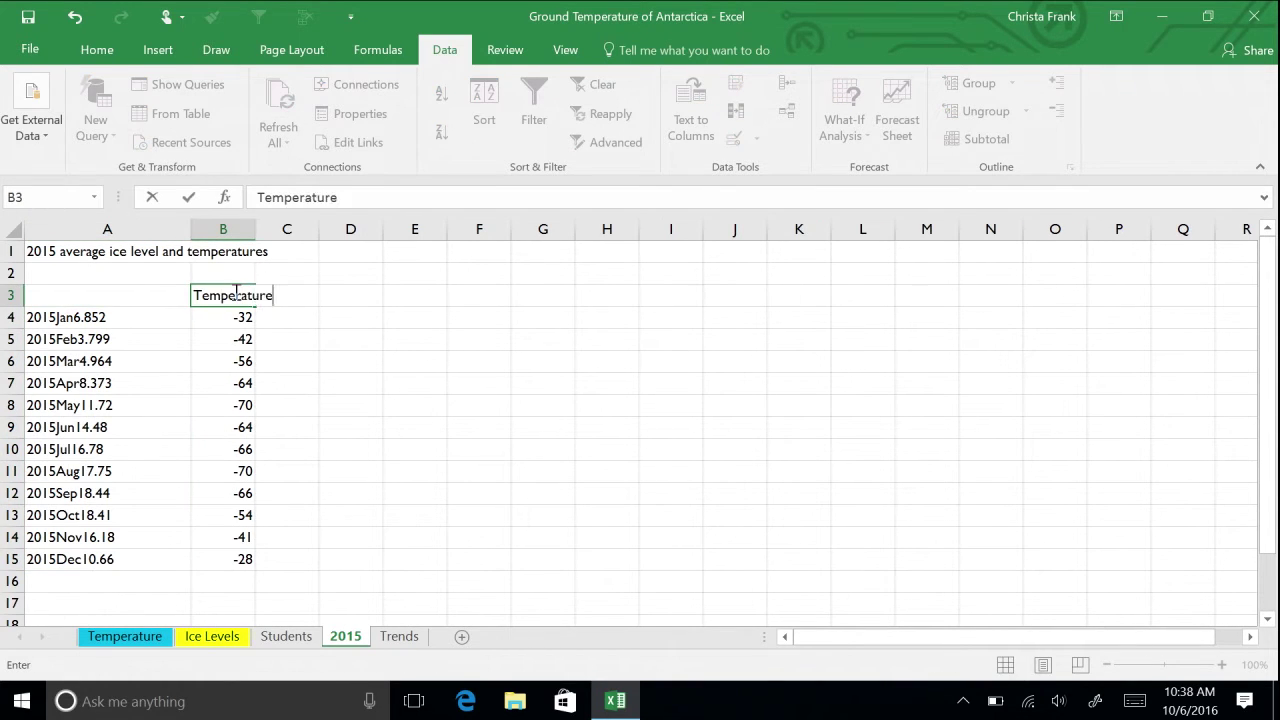
key(Return)
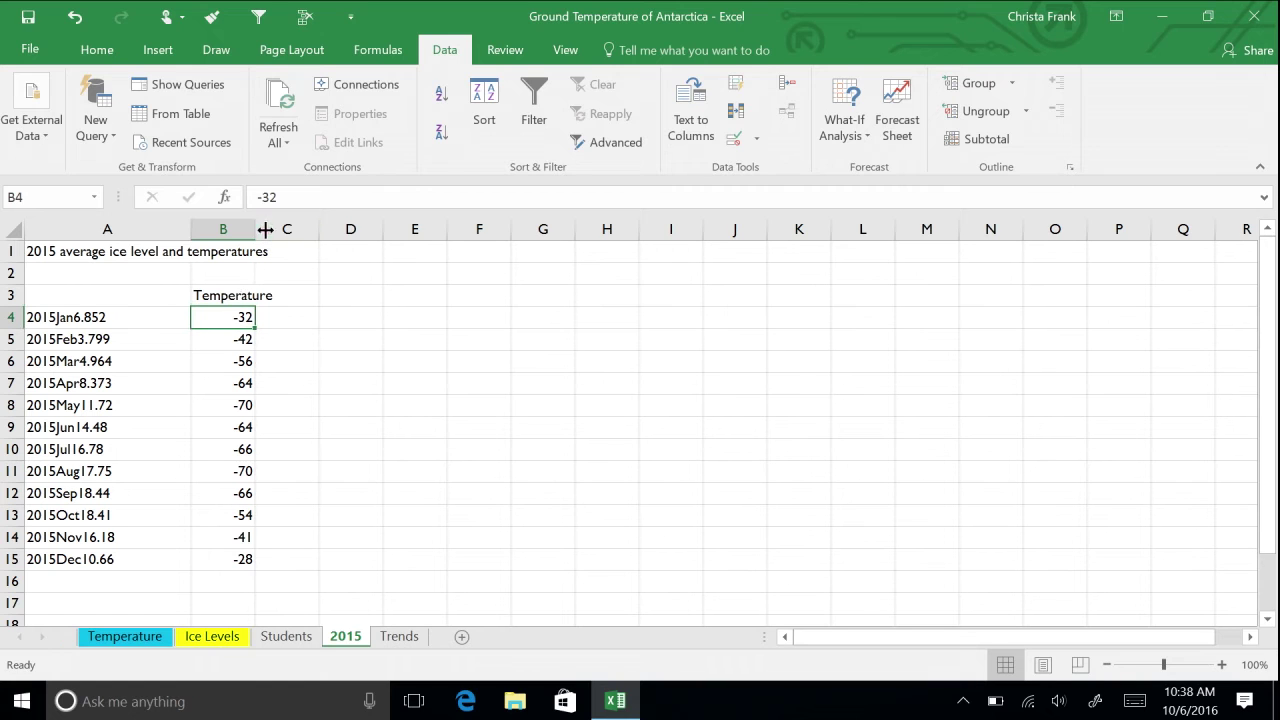
drag(255, 229, 292, 231)
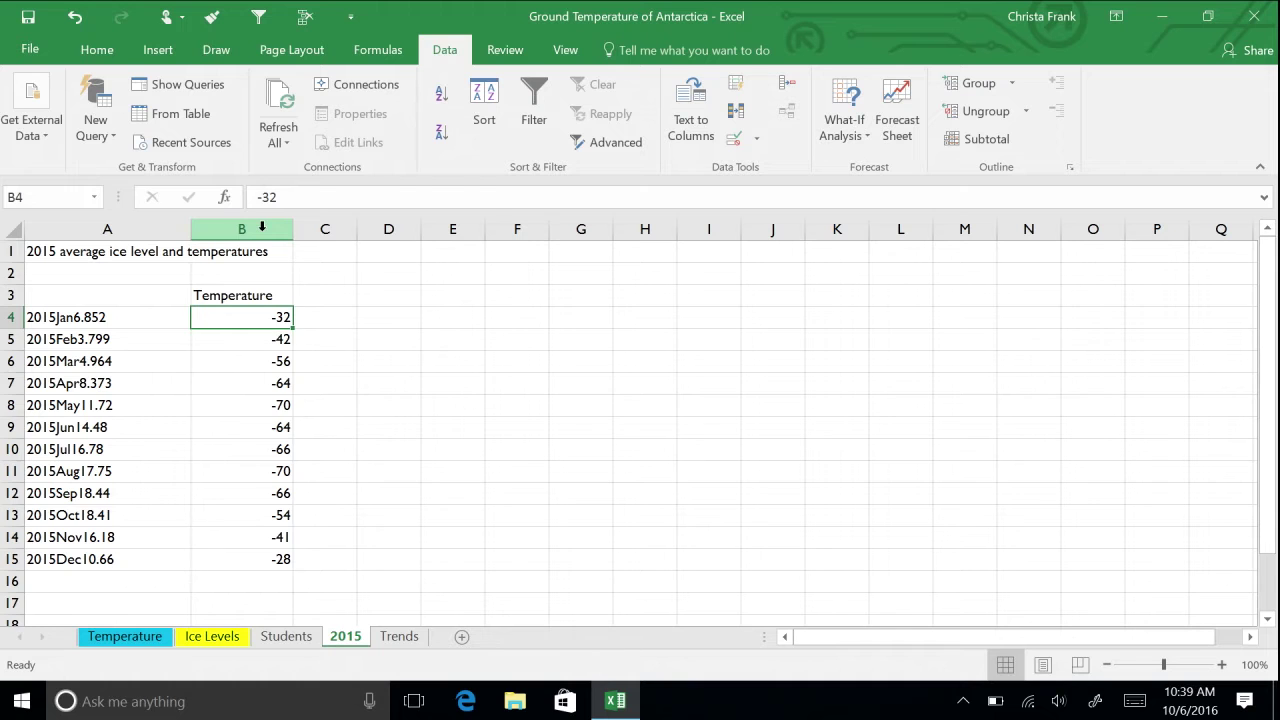
Insert three blank columns between column A and the Temperature column
right_click(262, 228)
click(305, 368)
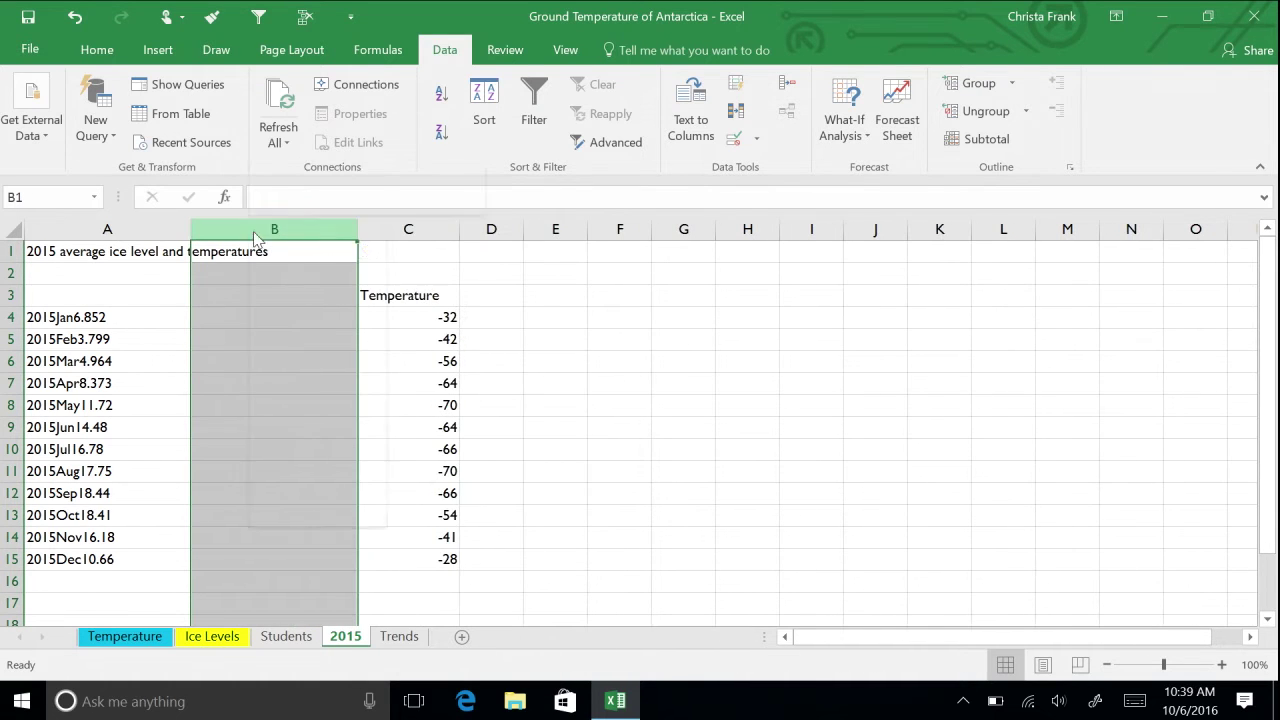
right_click(254, 233)
click(300, 368)
right_click(300, 229)
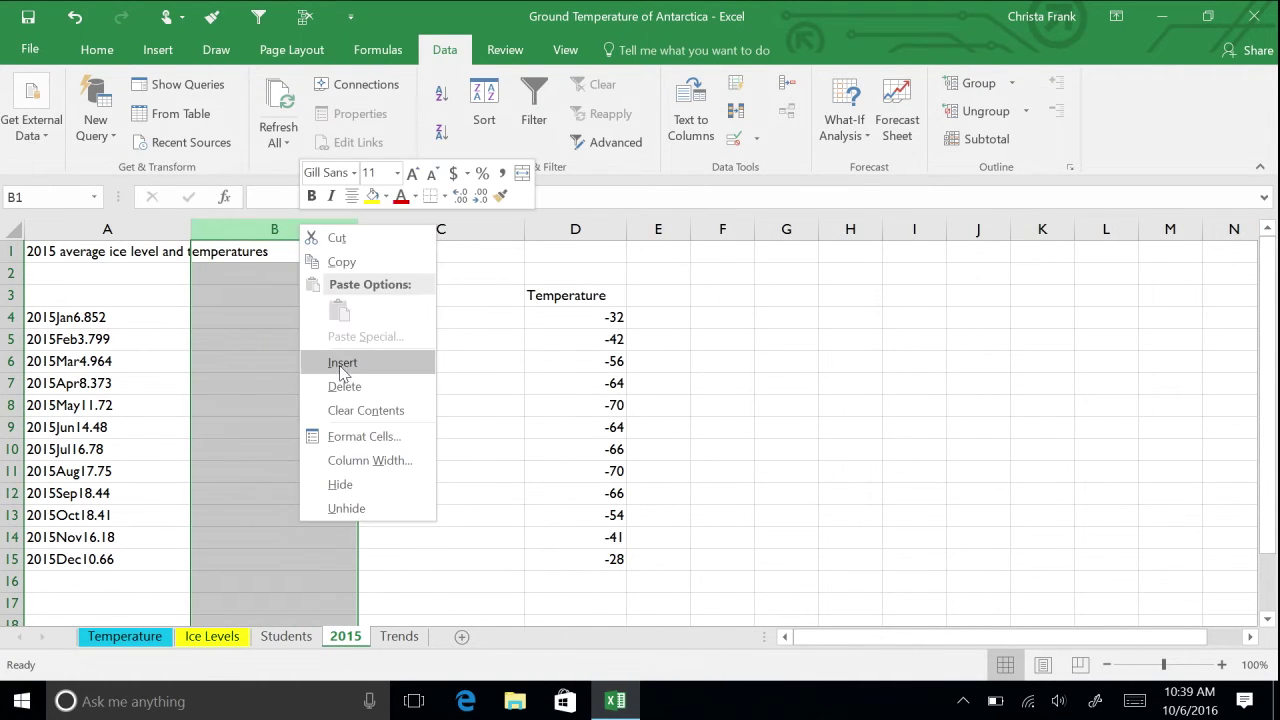
click(341, 368)
Enter the headings Year, Month and Ice Level in B3, C3 and D3
click(307, 290)
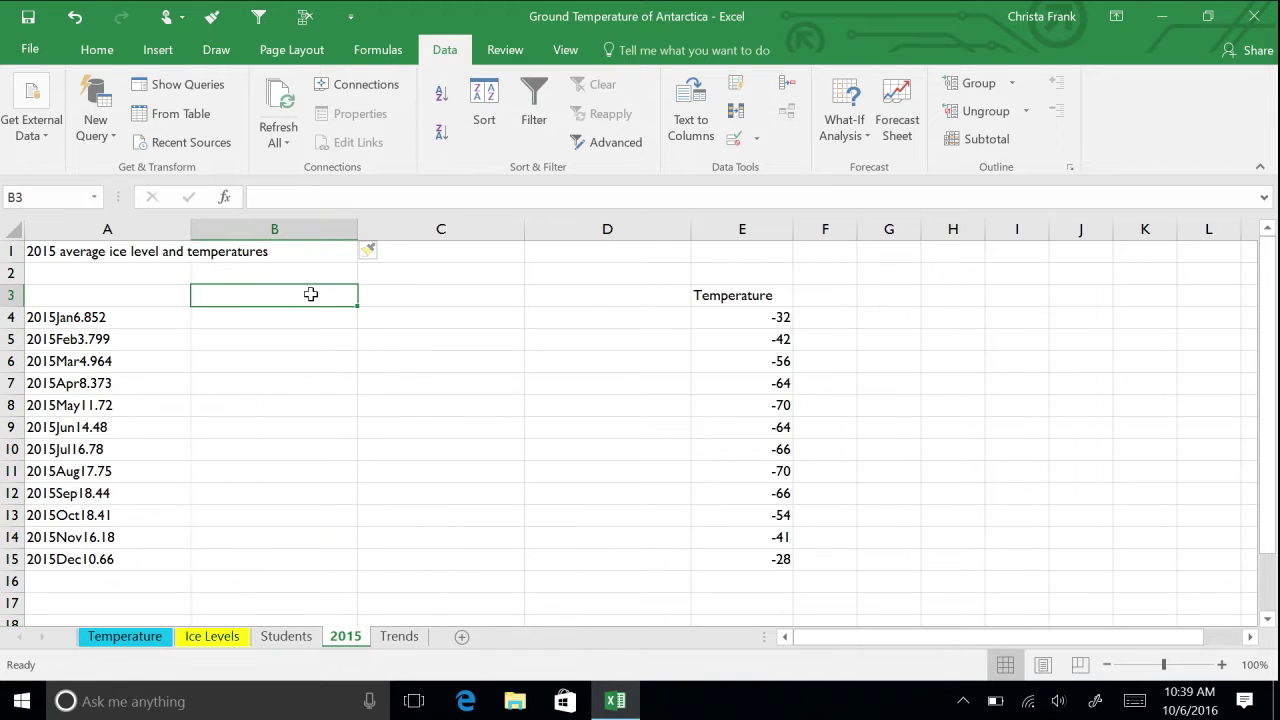
text(Year)
key(Tab)
text(Month)
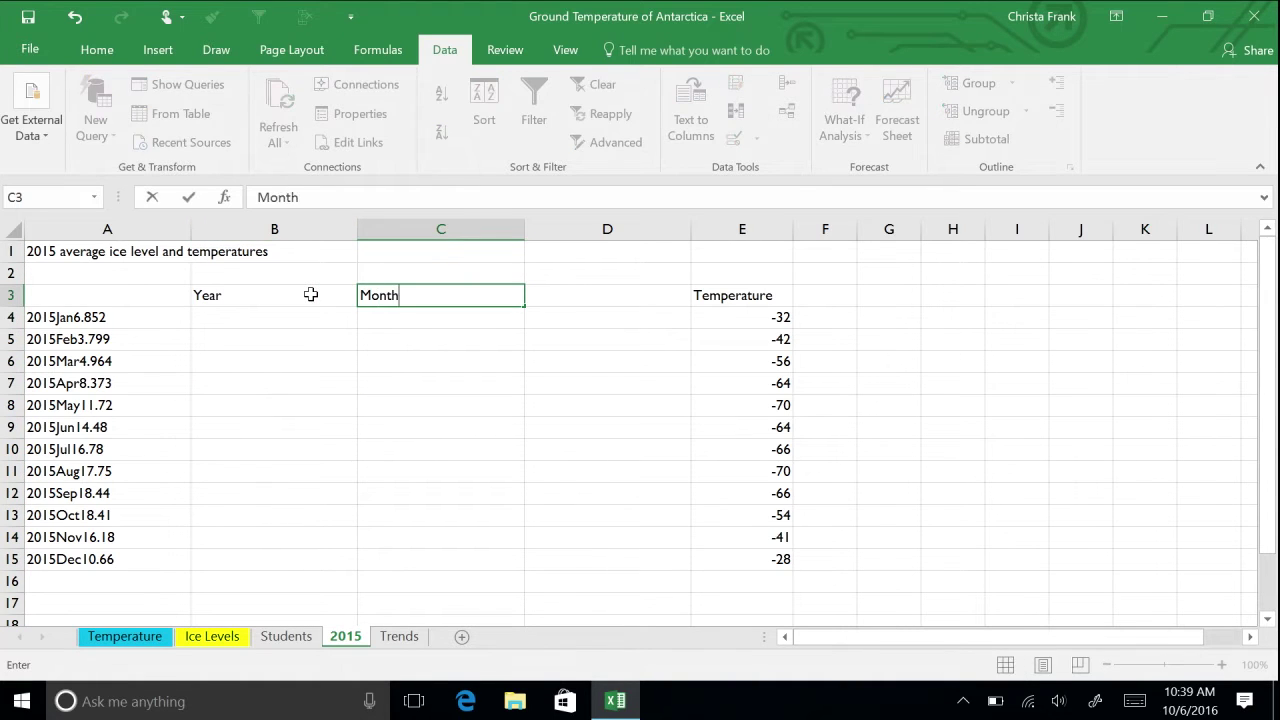
key(Tab)
text(Ice Level)
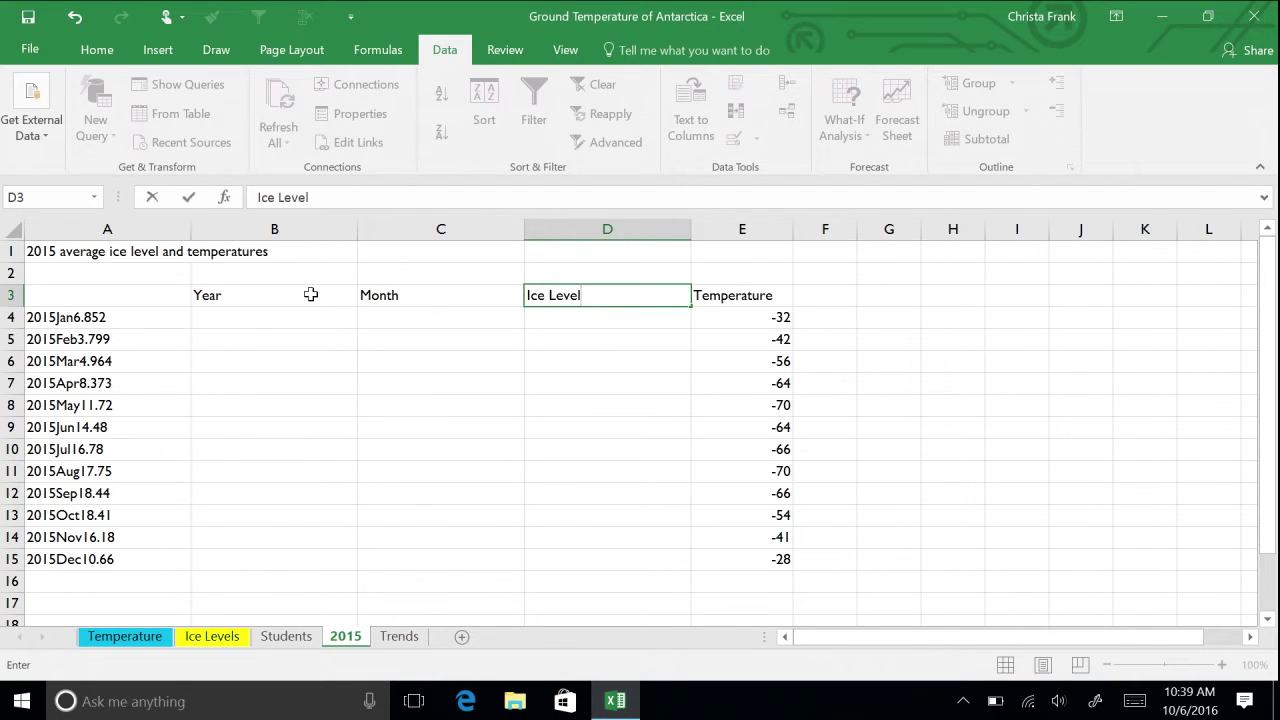
key(Return)
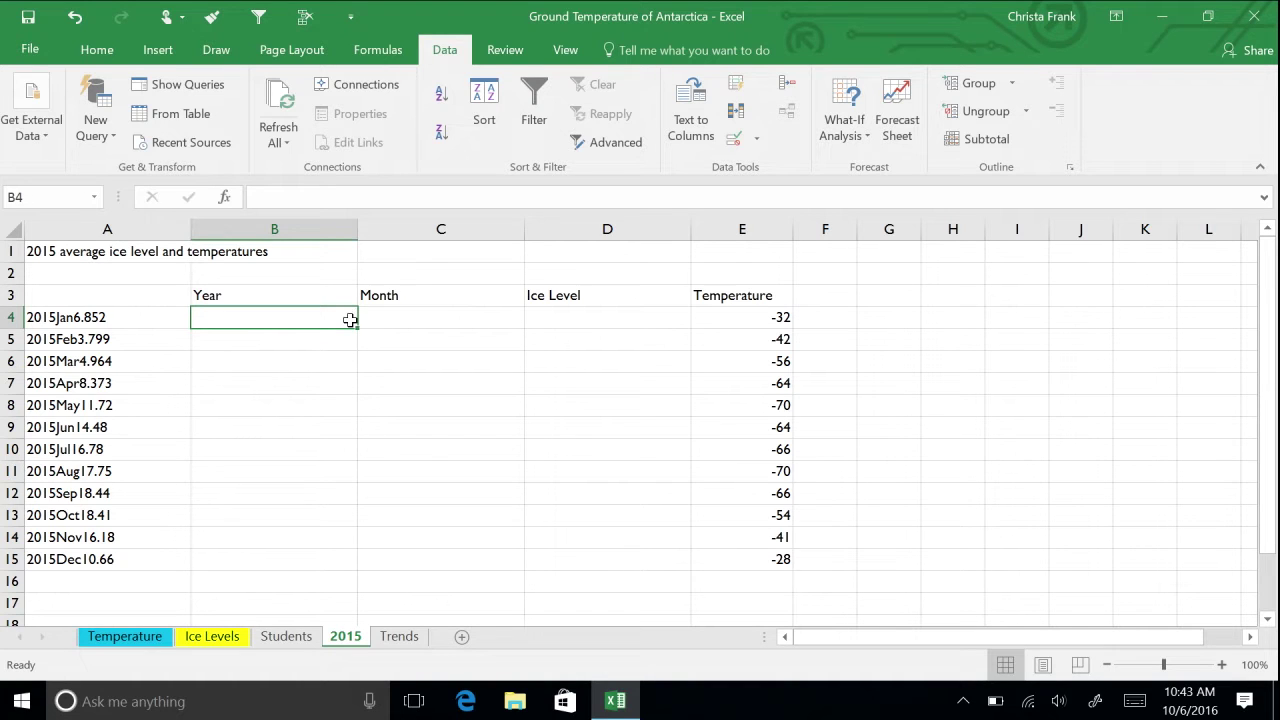
Extract the first 4 characters of A4 into B4 with the LEFT function and fill the formula down to B15
click(392, 52)
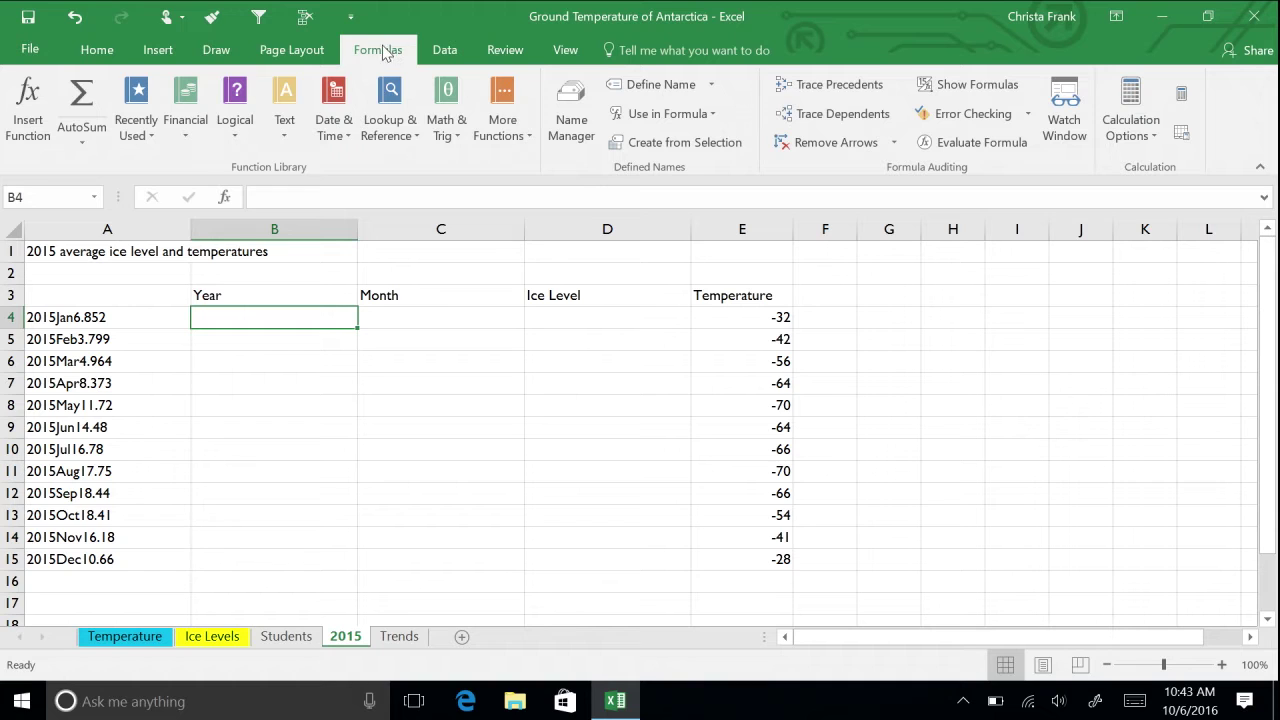
click(303, 140)
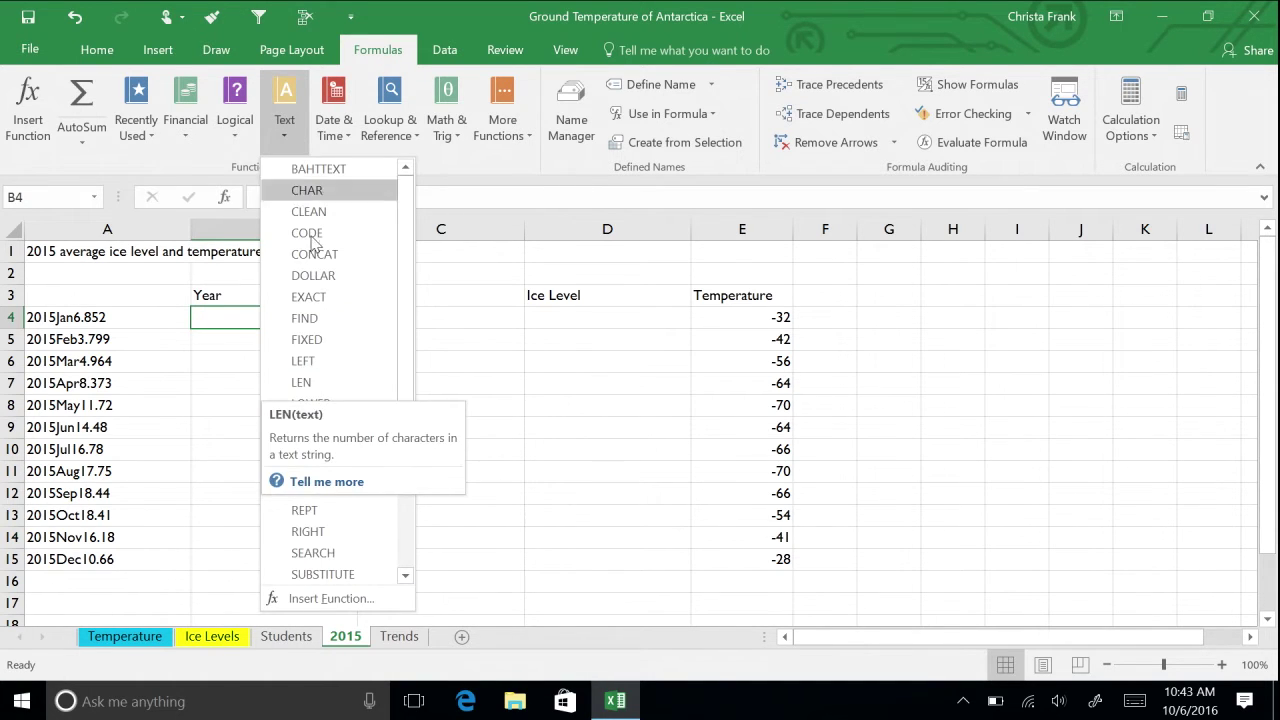
click(323, 361)
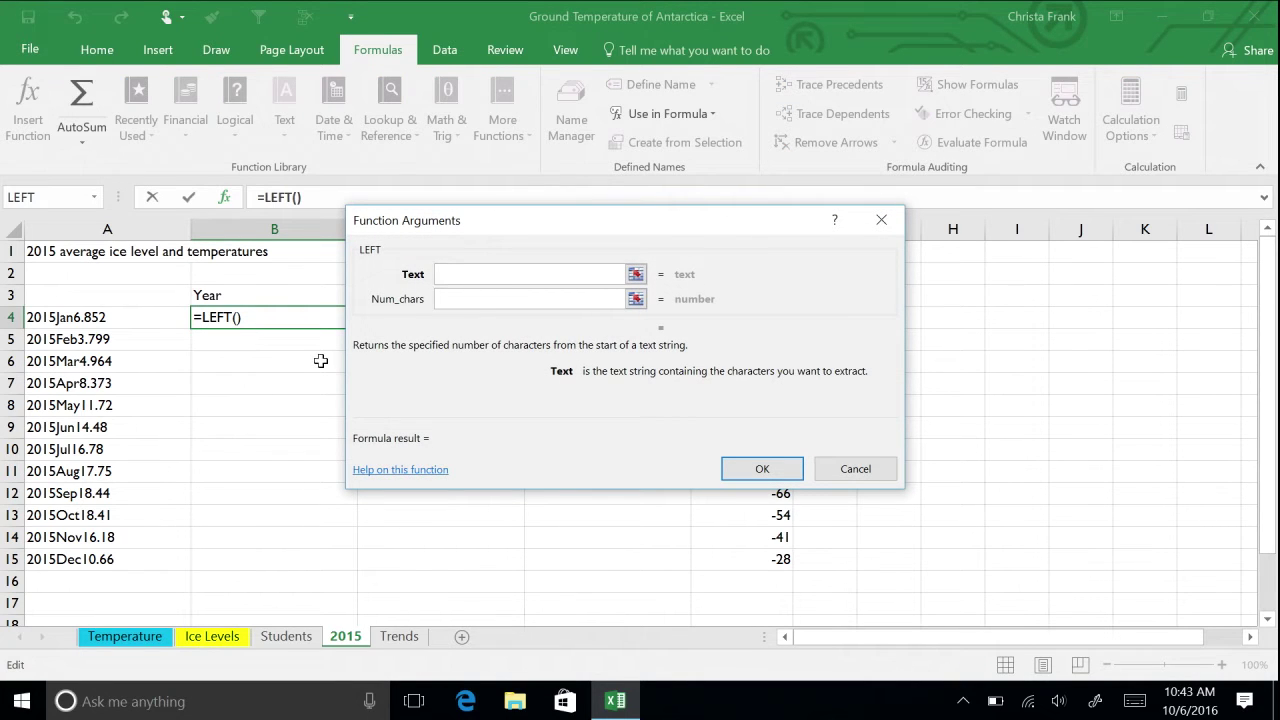
click(70, 318)
key(Tab)
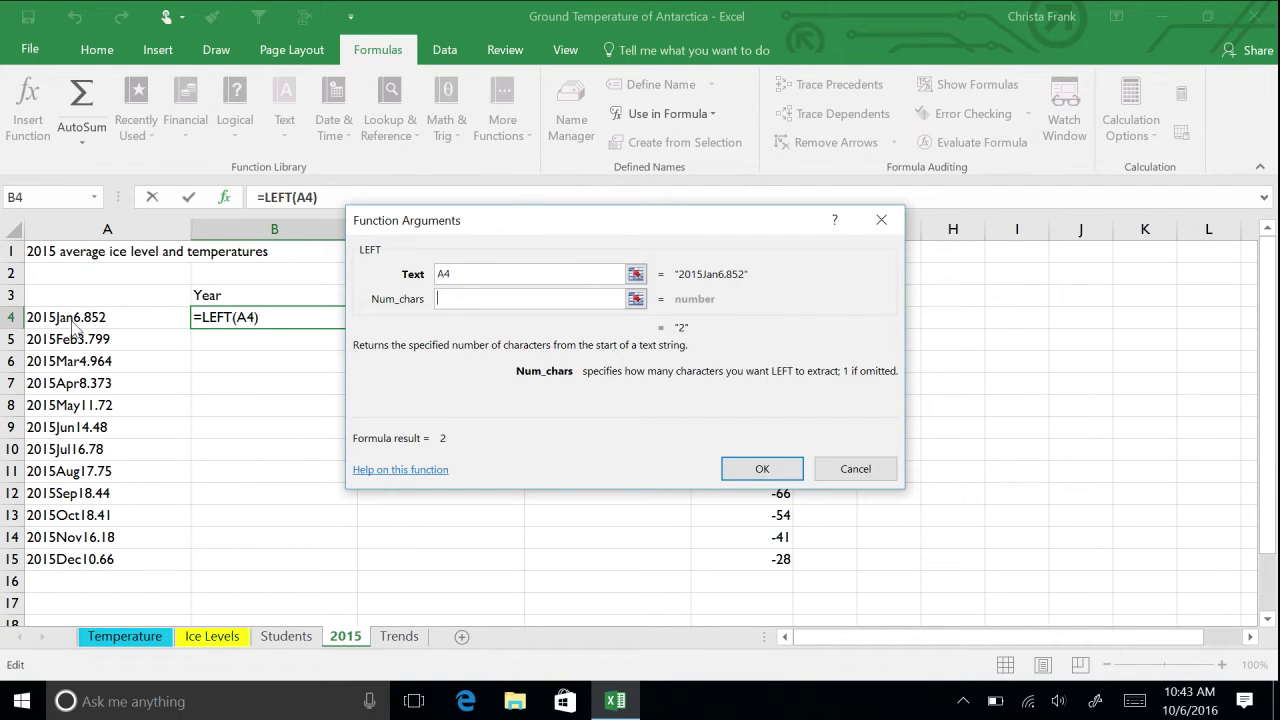
text(4)
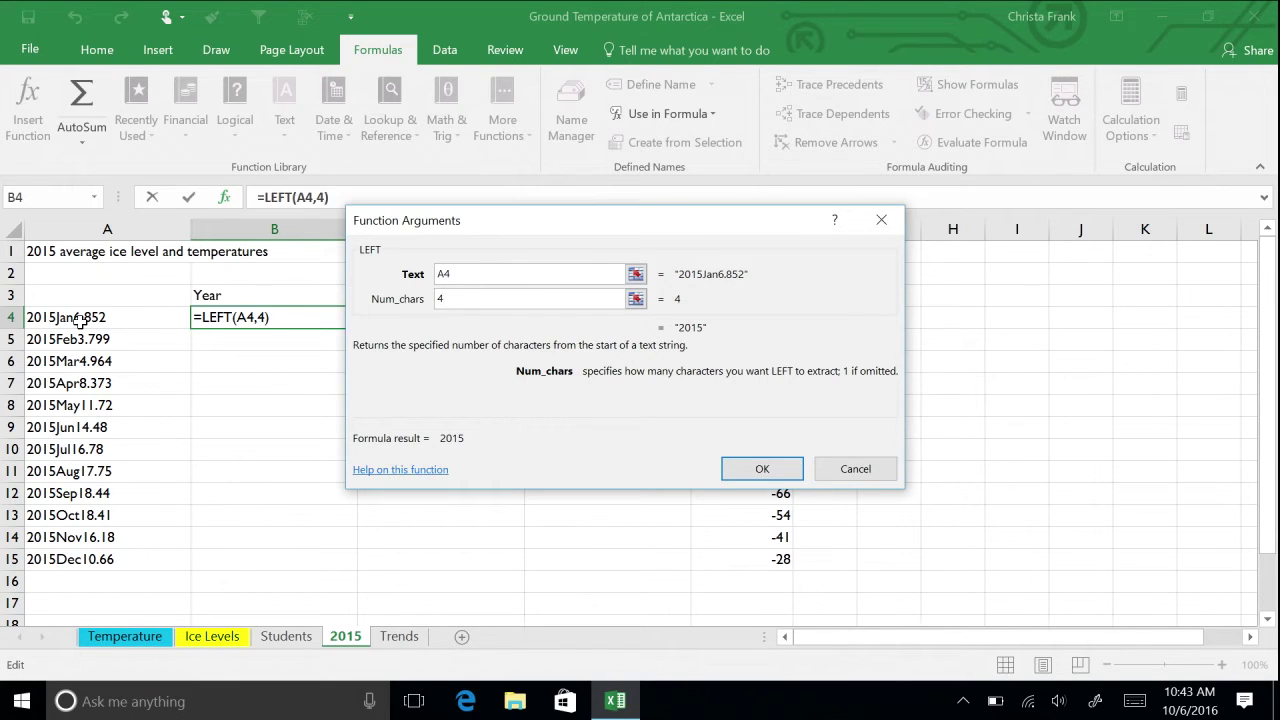
key(Tab)
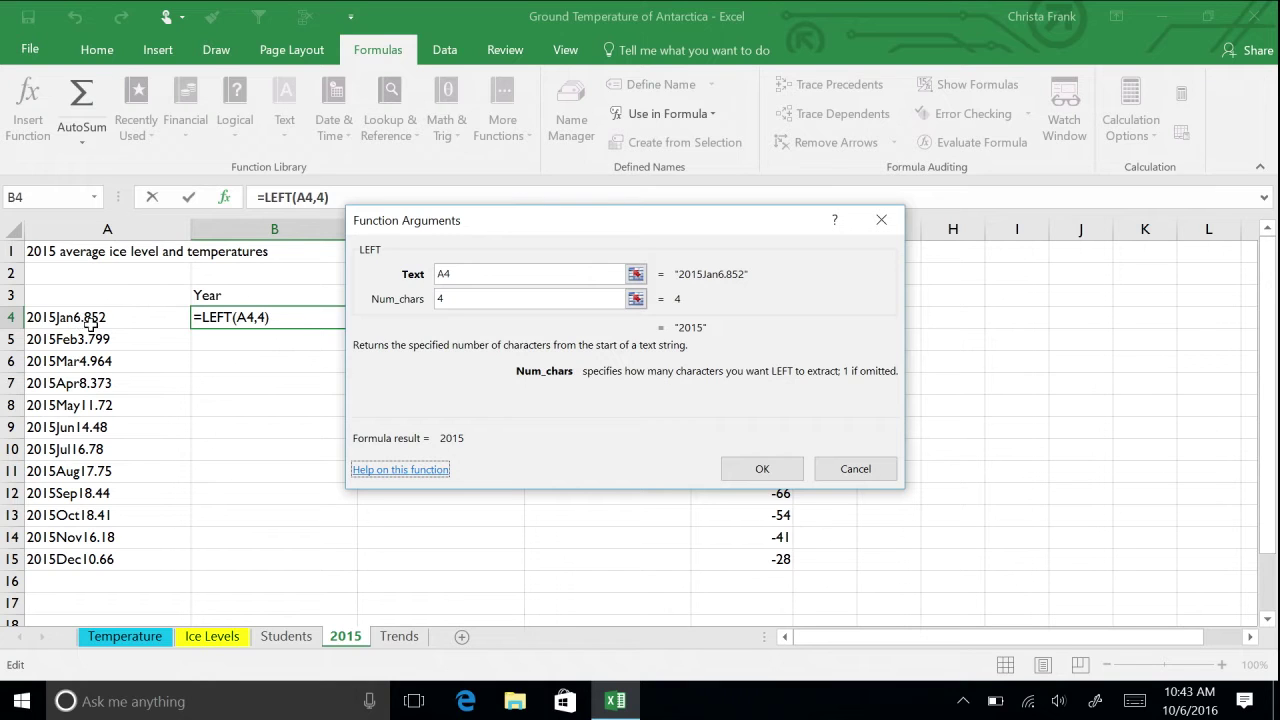
click(762, 470)
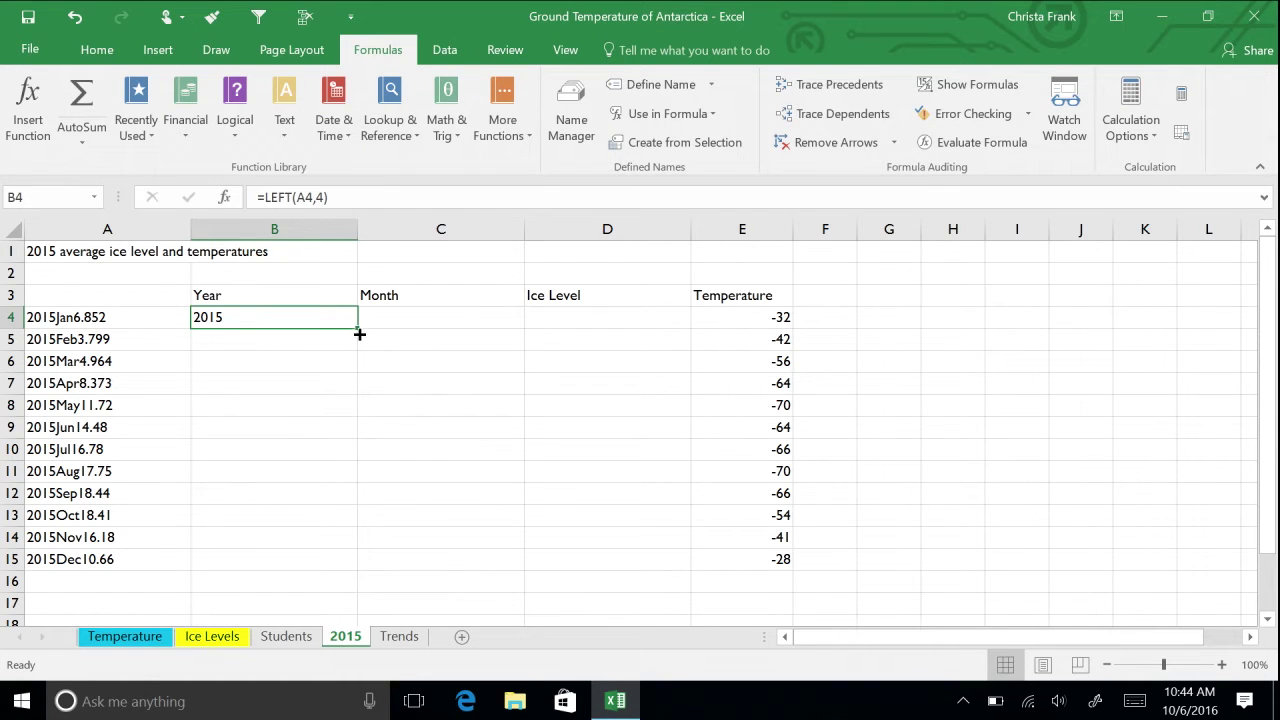
drag(359, 332, 349, 575)
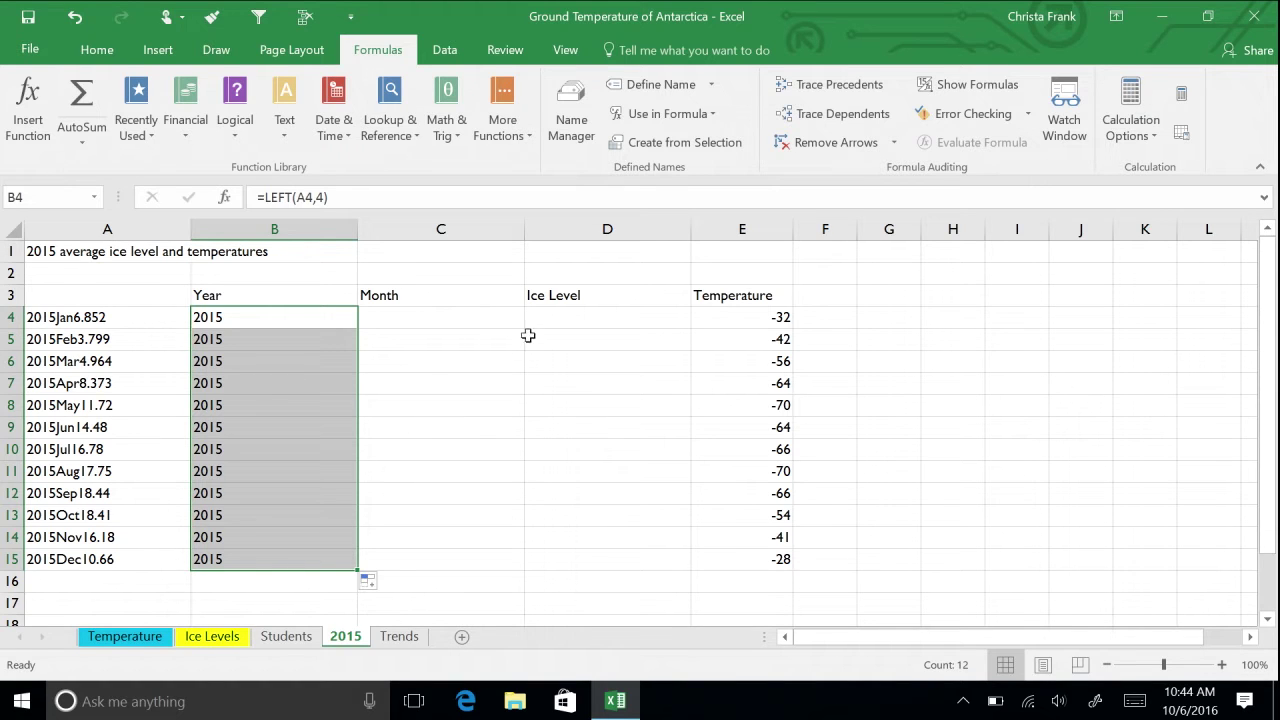
Extract the last 5 characters of A4 into D4 with the RIGHT function and fill the formula down to D15
click(555, 318)
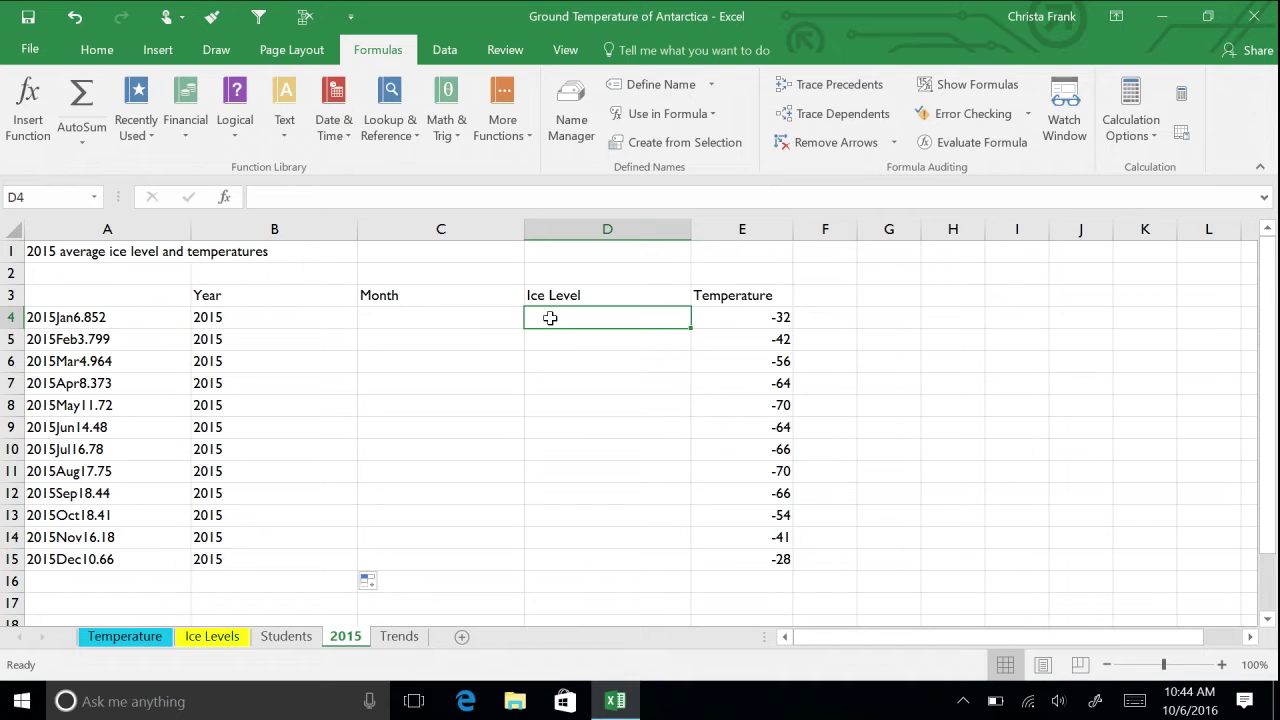
click(290, 130)
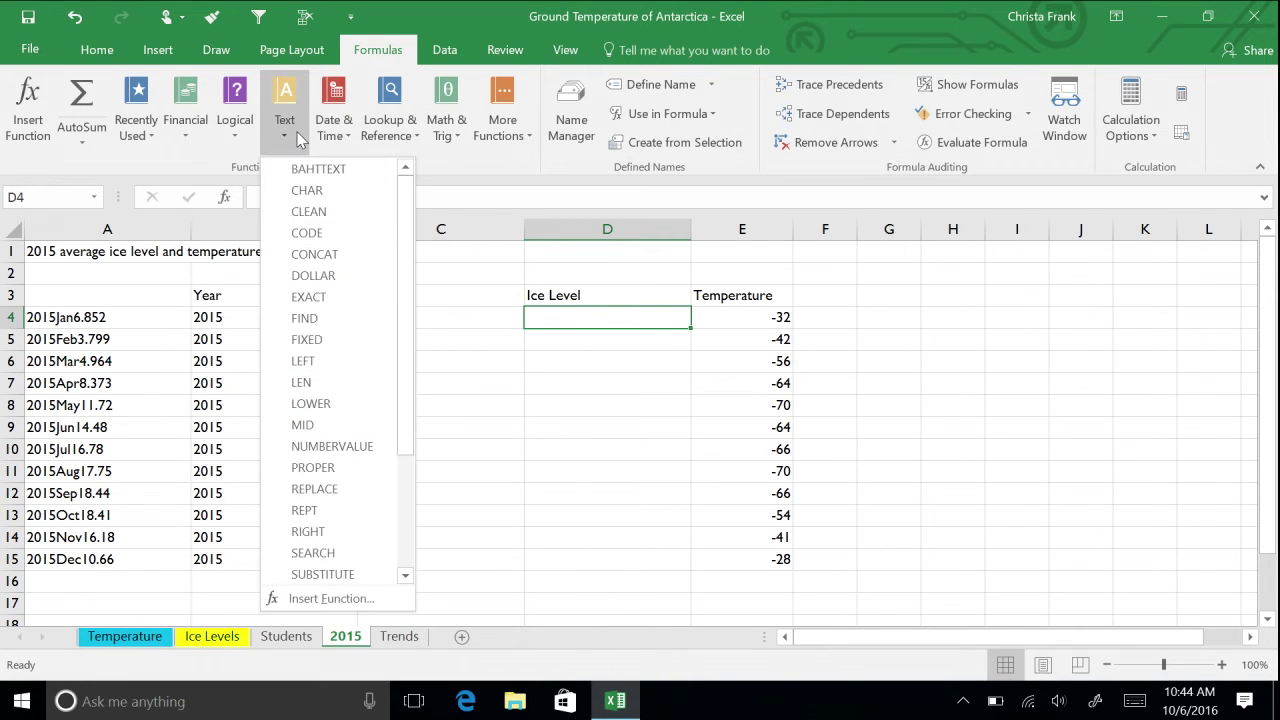
click(318, 530)
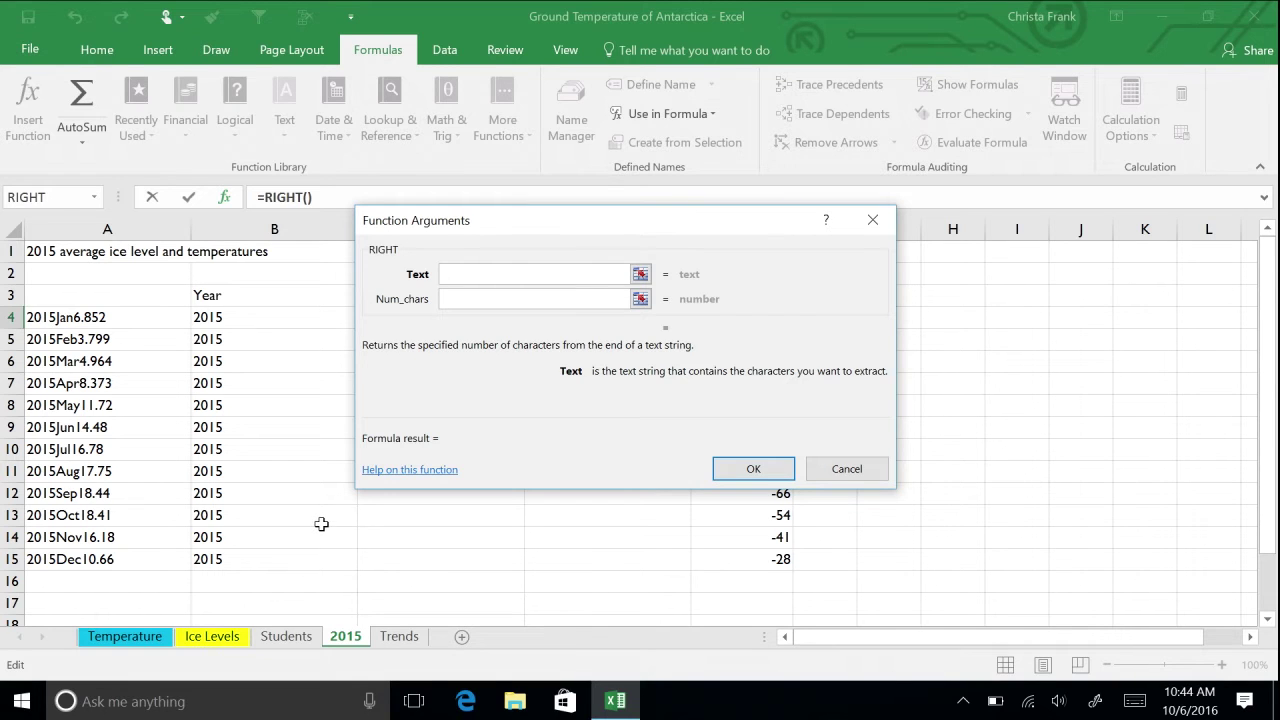
click(90, 317)
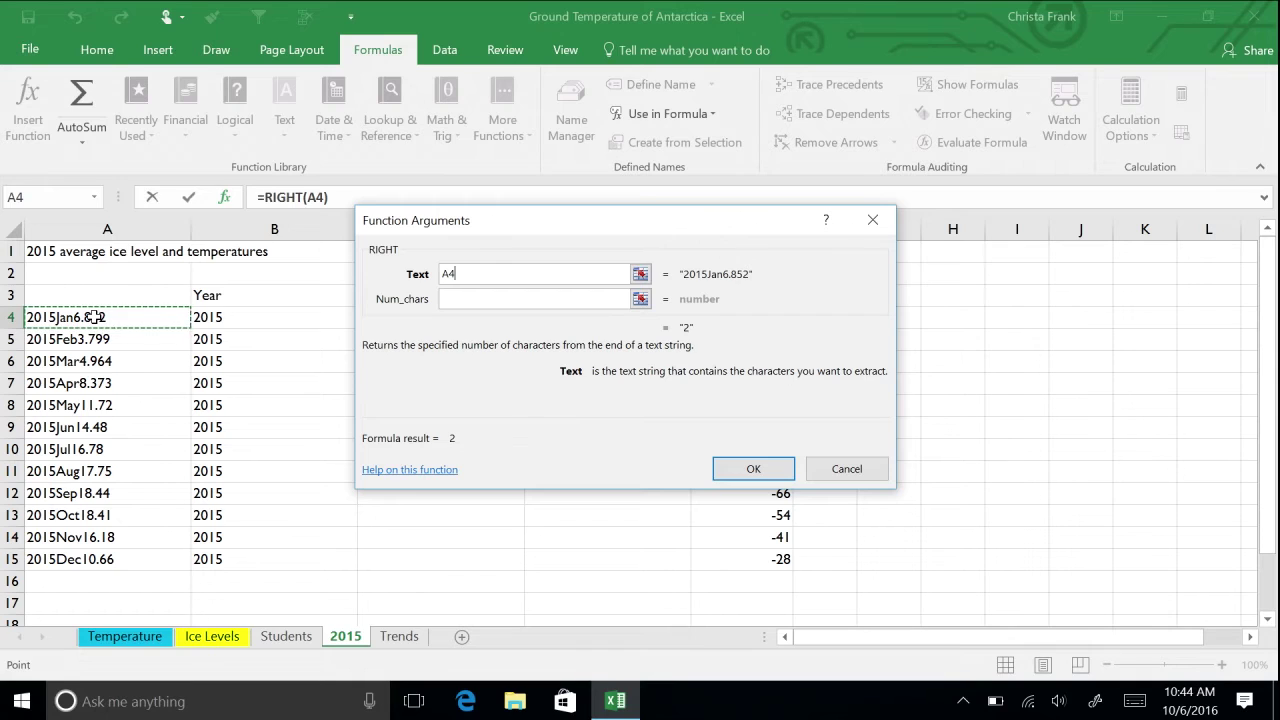
key(Tab)
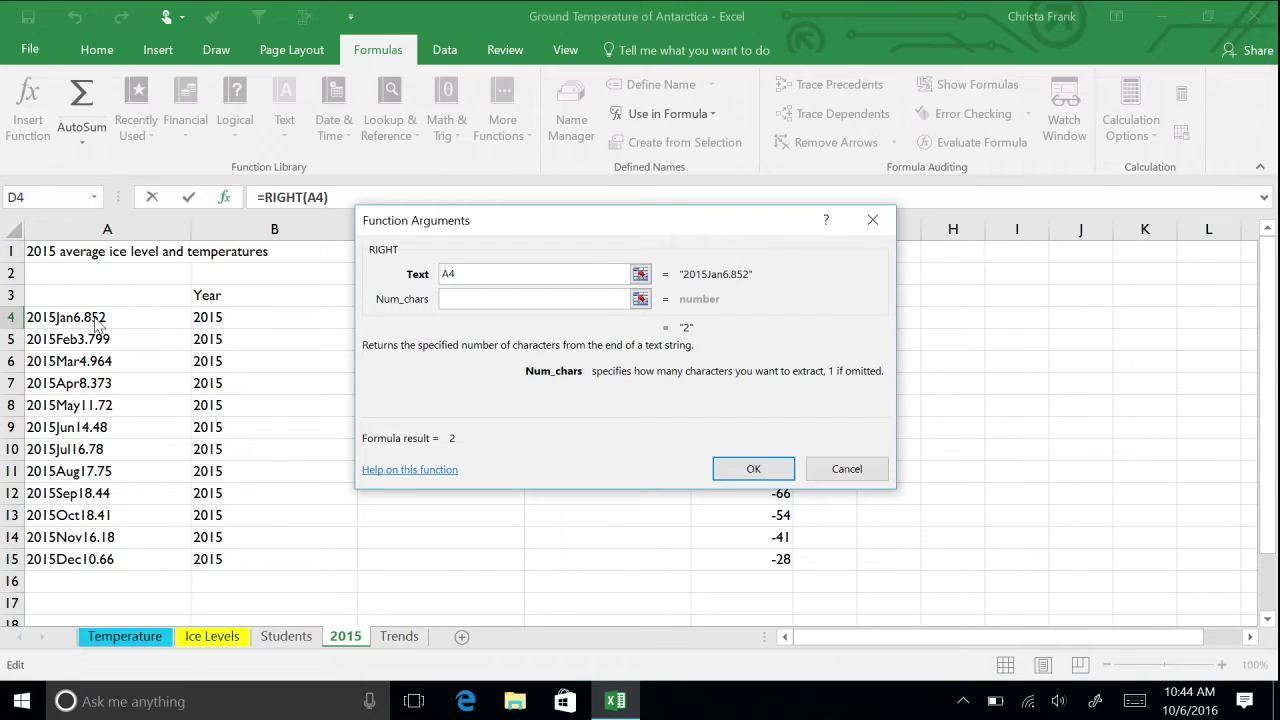
text(5)
click(754, 470)
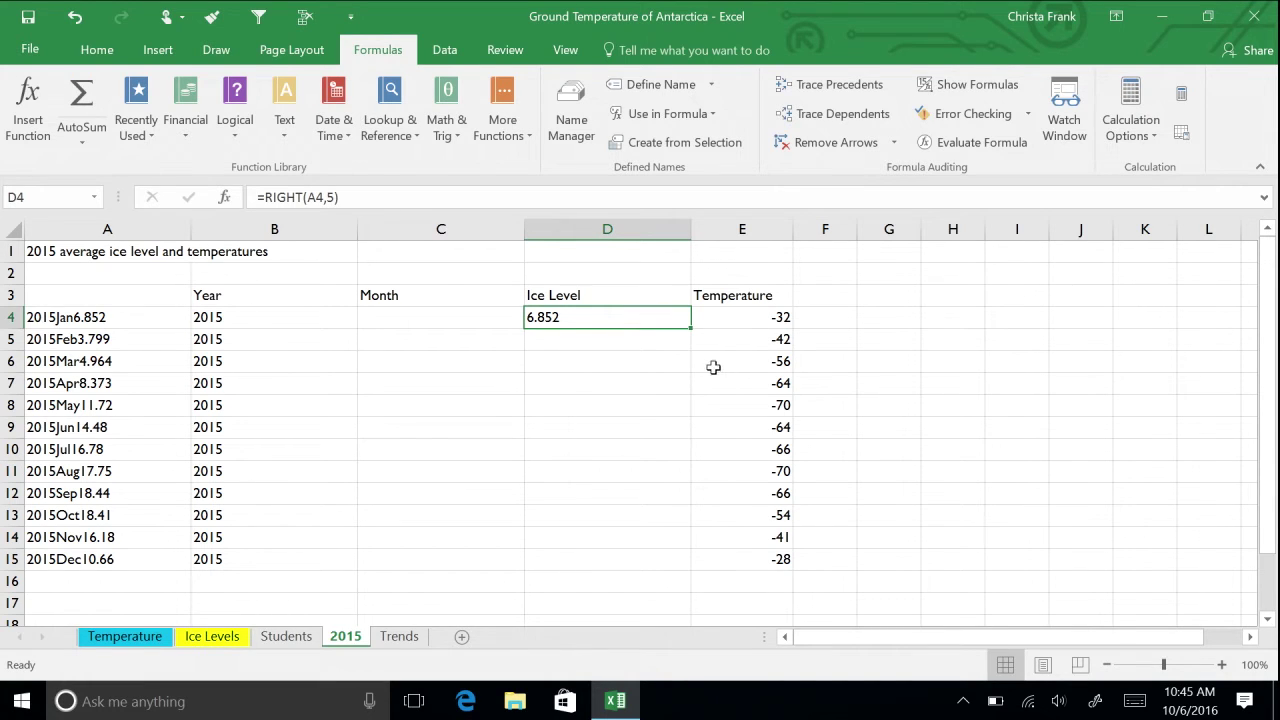
drag(690, 328, 681, 562)
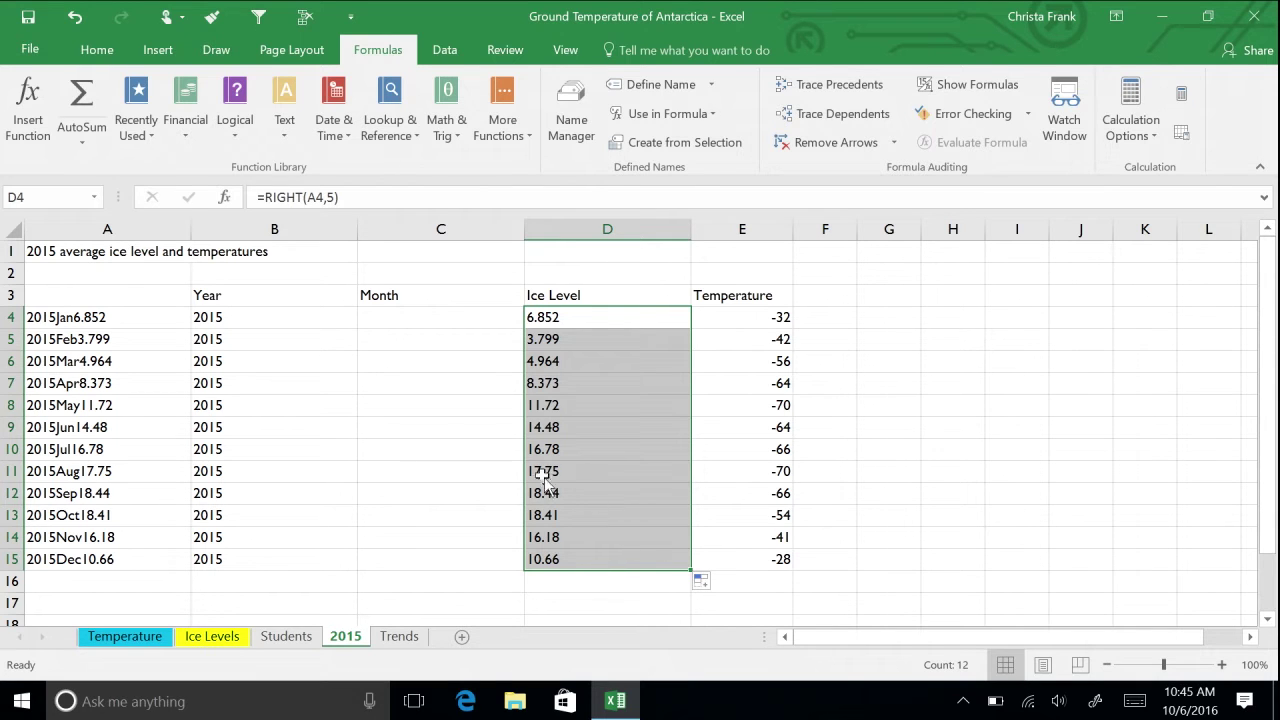
Extract 3 characters of A4 starting at position 5 into C4 with the MID function and fill the formula down to C15
click(453, 320)
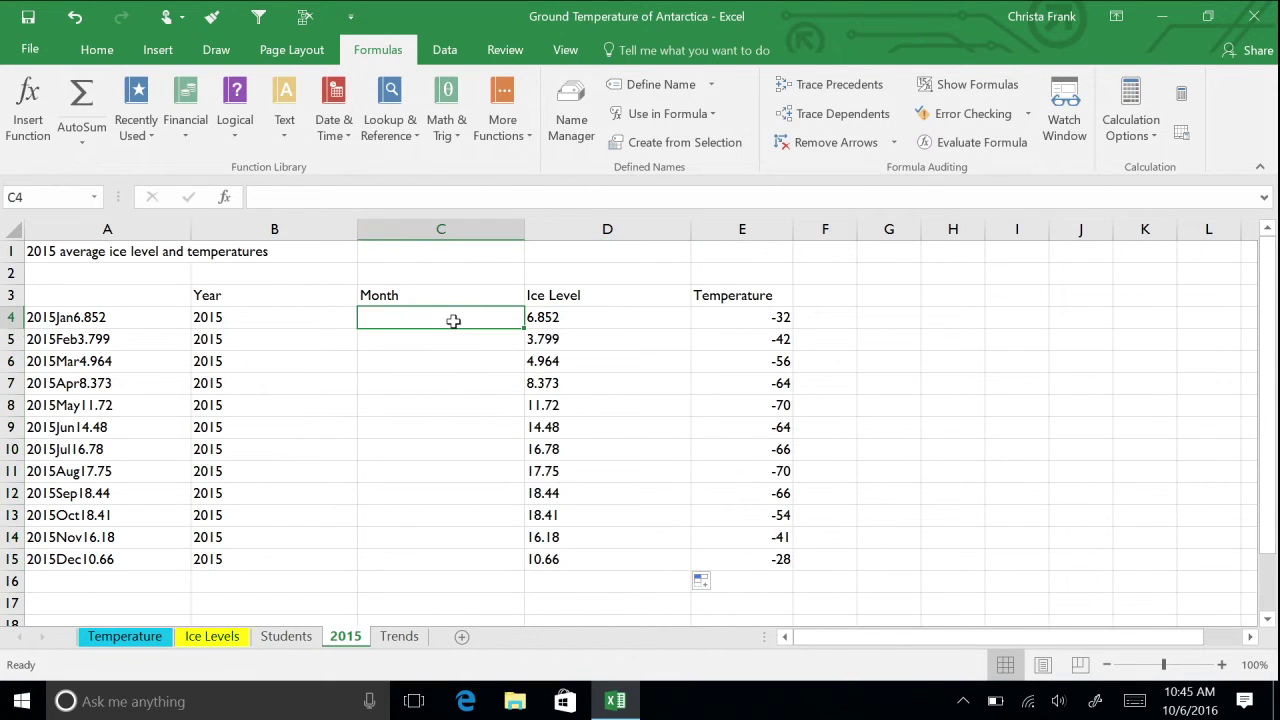
click(285, 122)
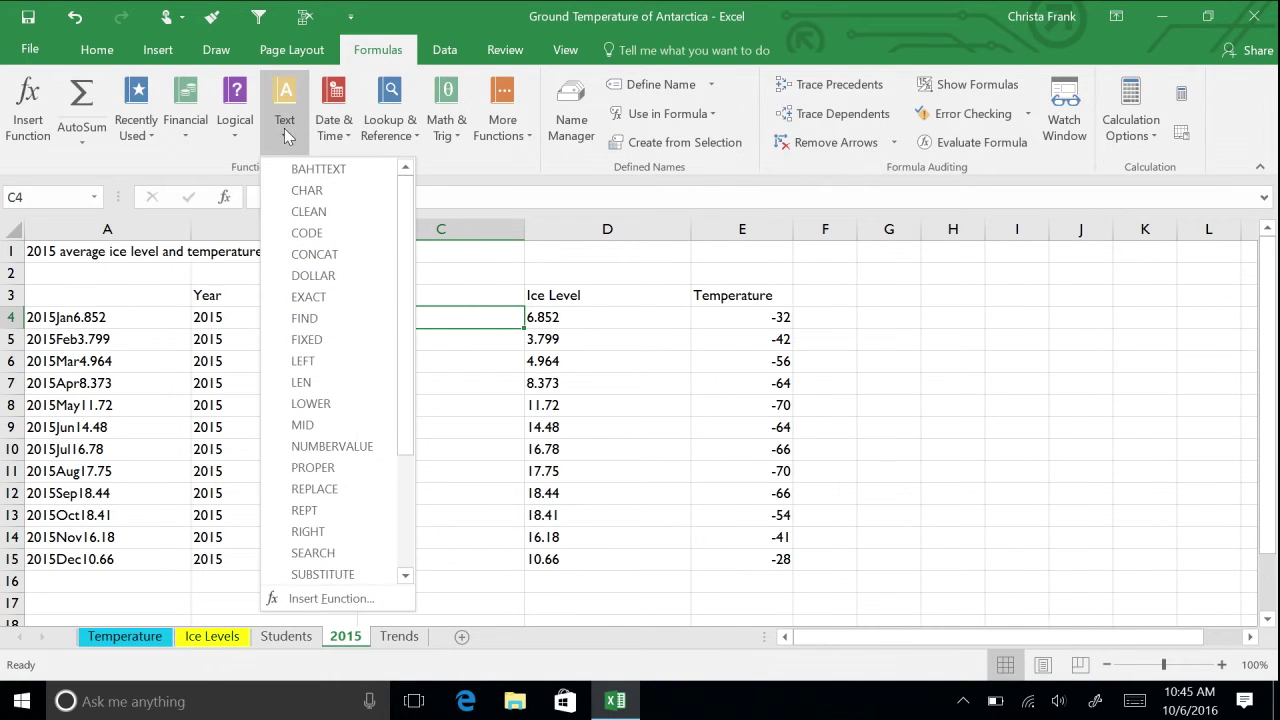
click(338, 424)
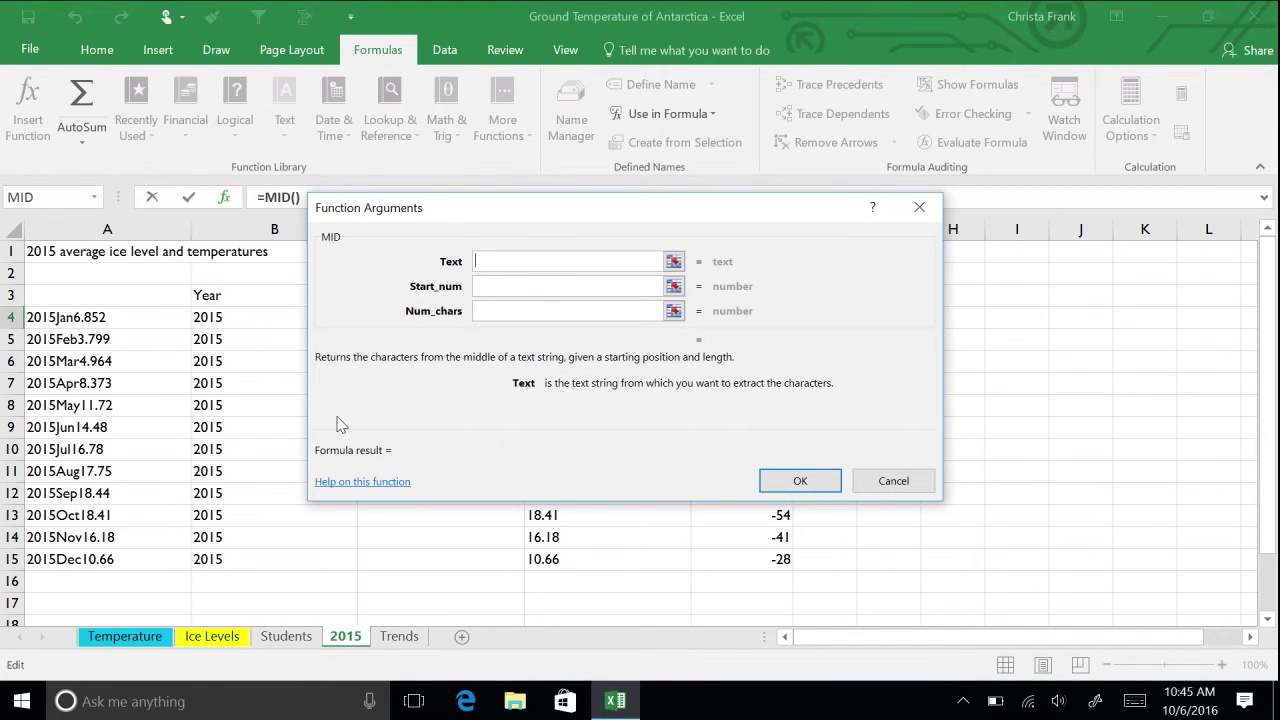
click(111, 318)
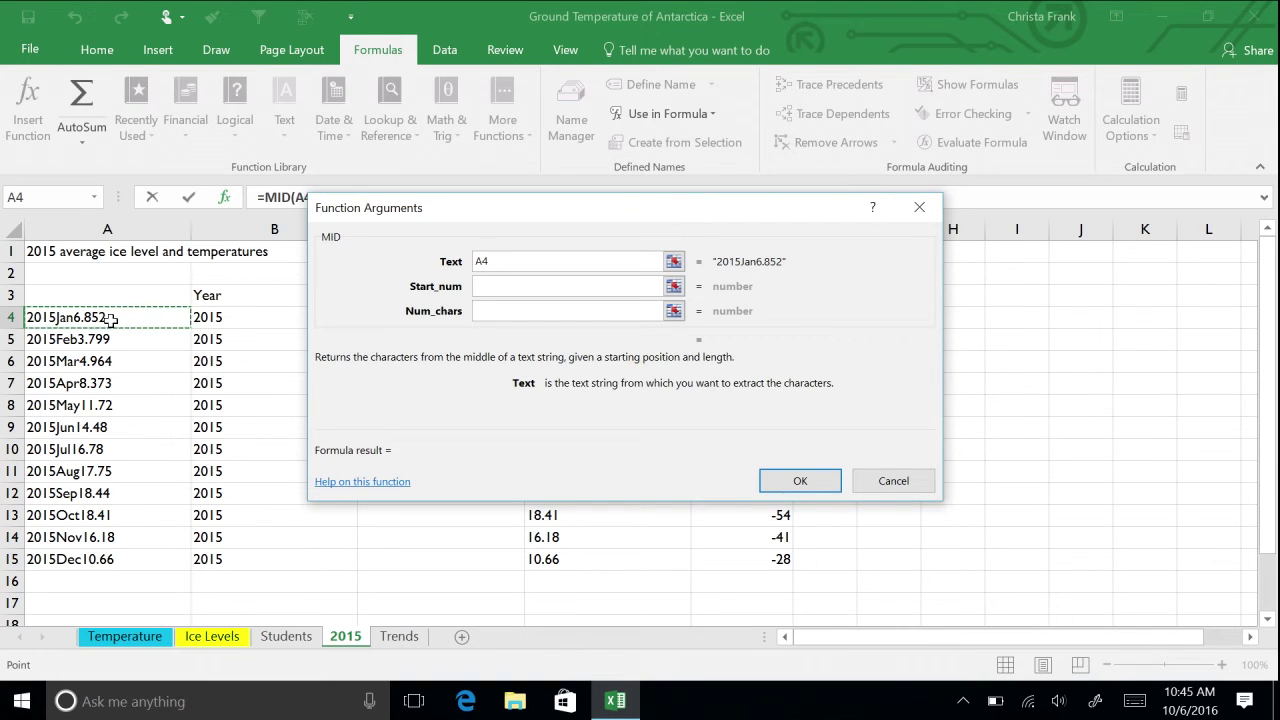
key(Tab)
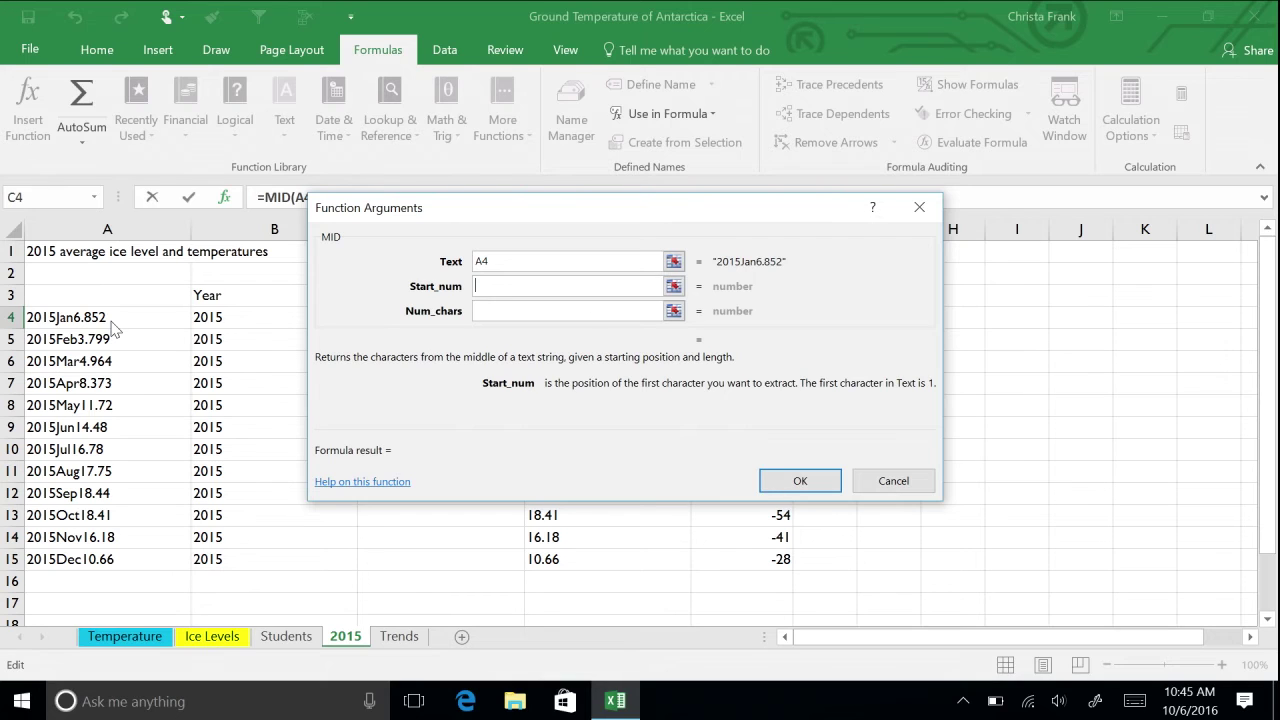
text(5)
key(Tab)
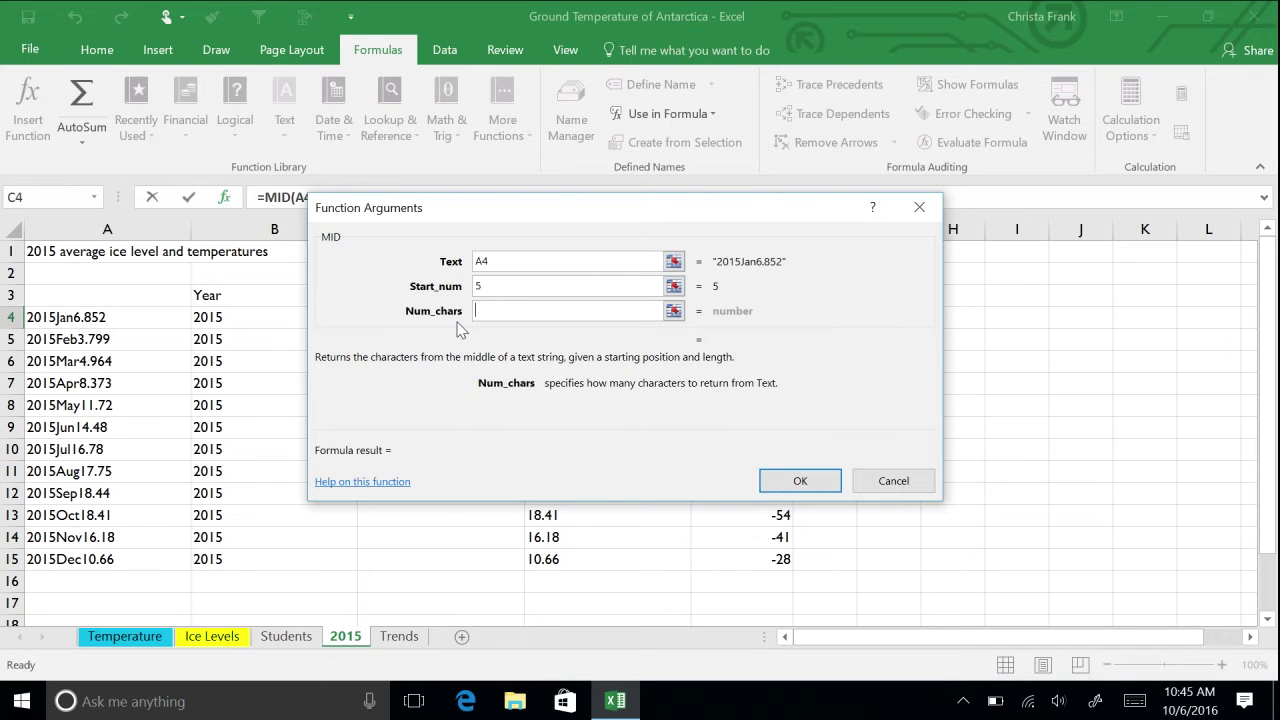
text(3)
click(785, 482)
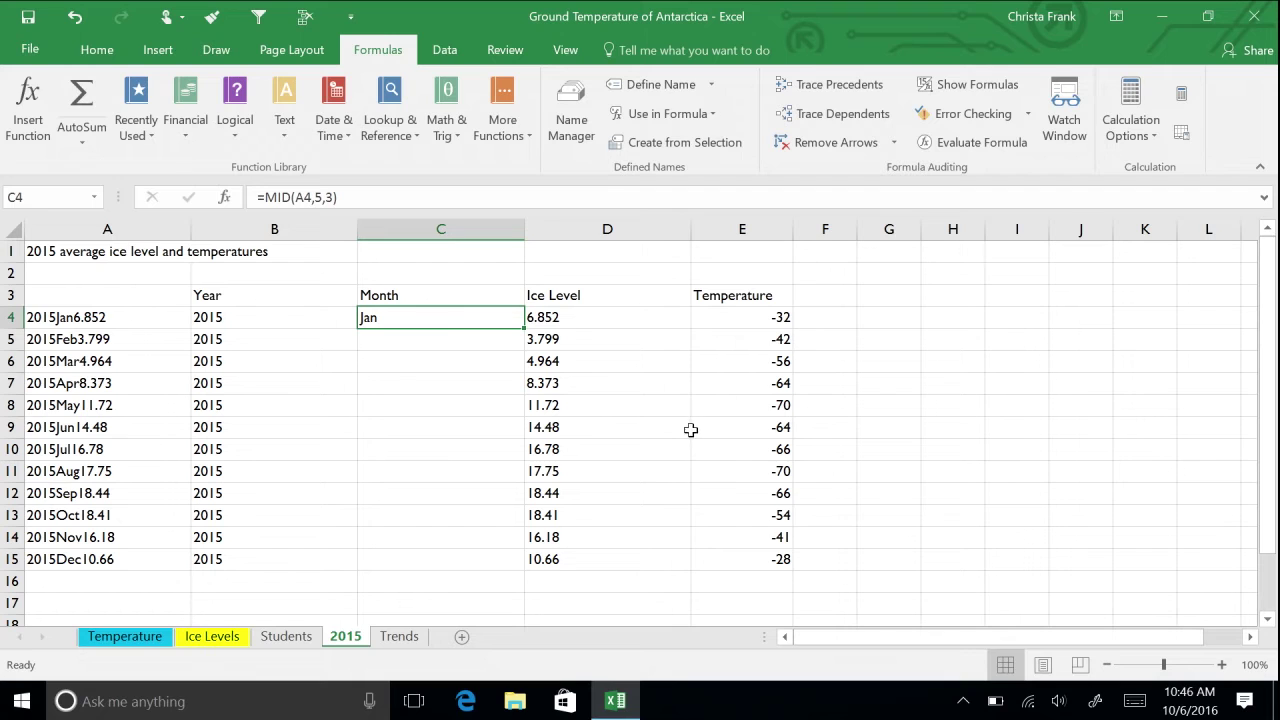
drag(523, 327, 506, 561)
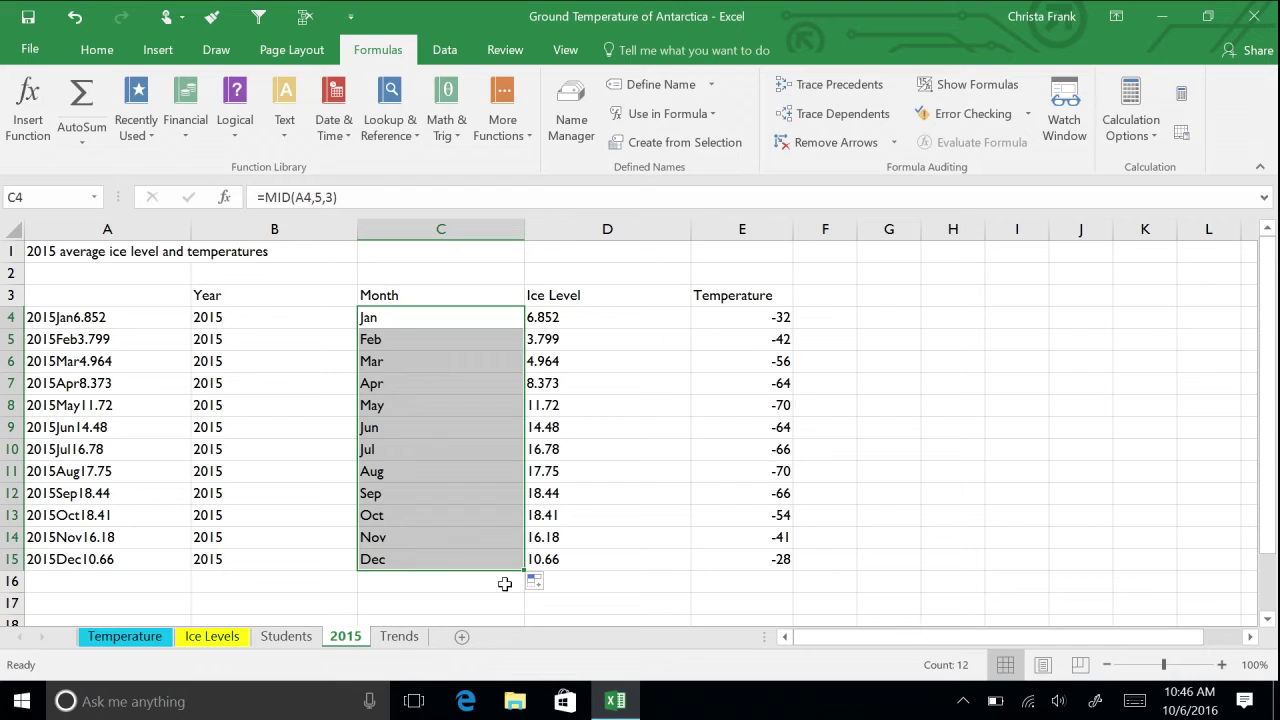
click(505, 584)
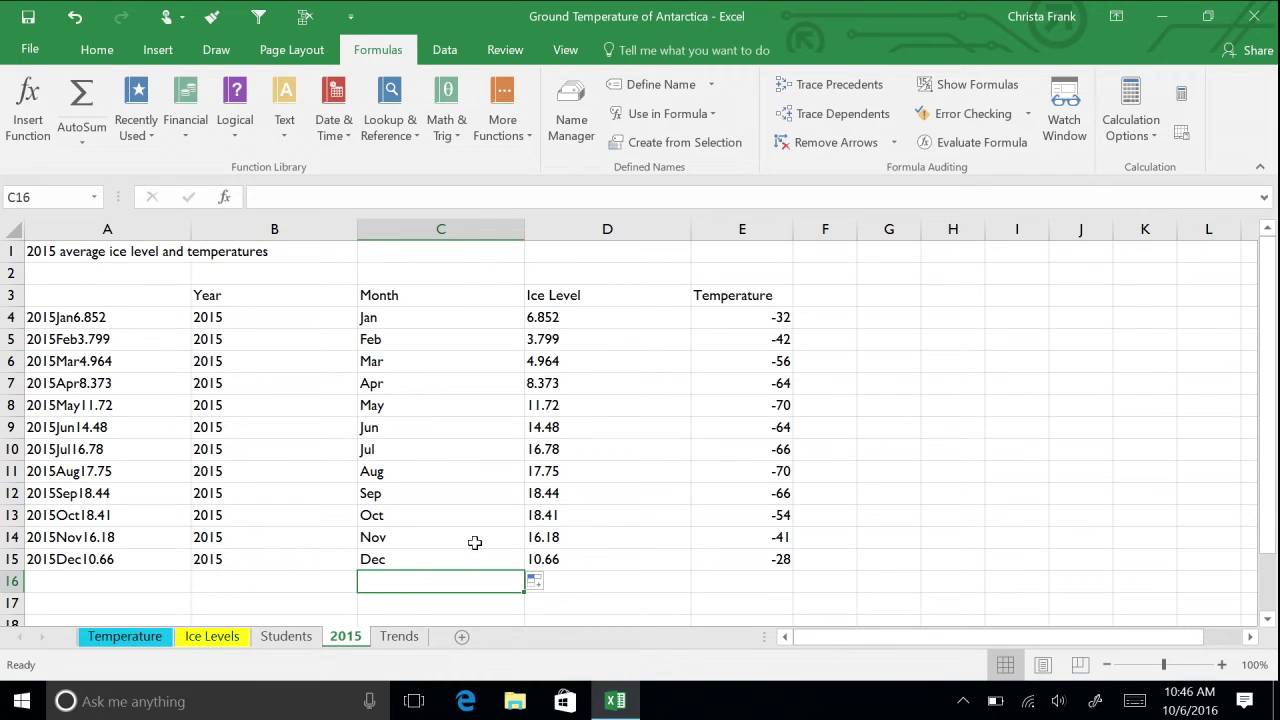
Convert the title in A1 to proper case in A2 with the PROPER function
click(157, 280)
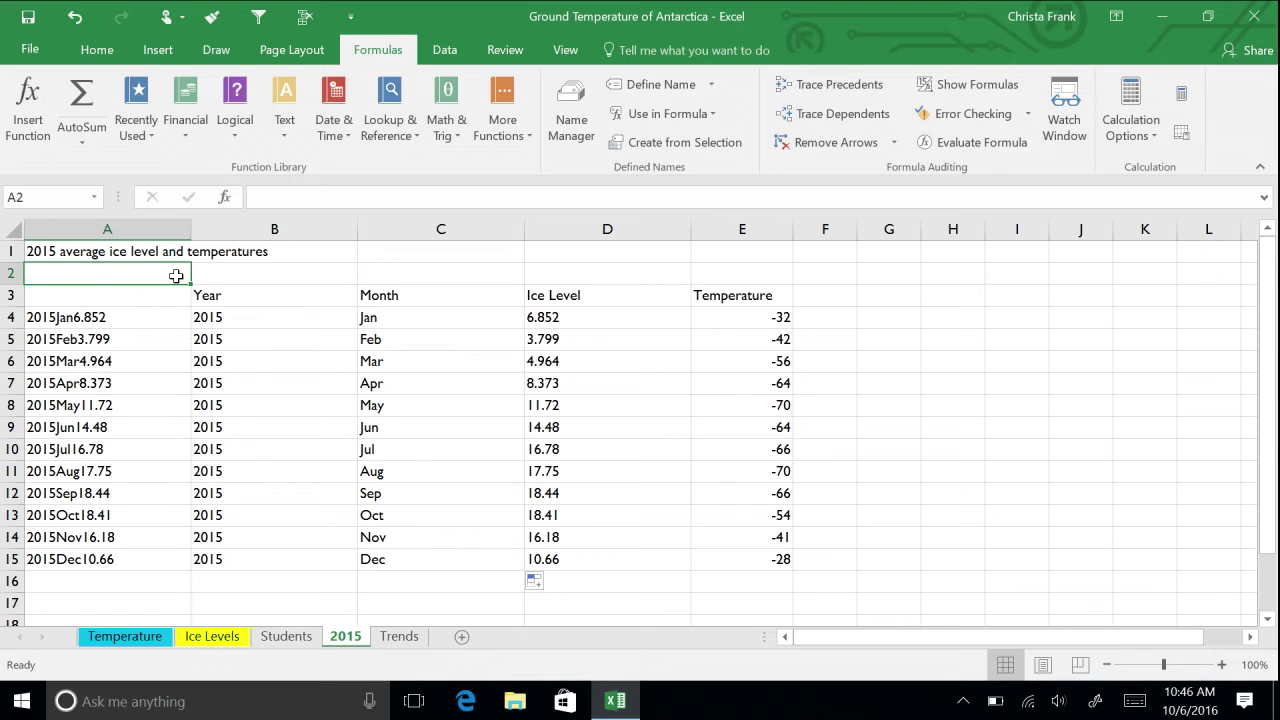
click(286, 128)
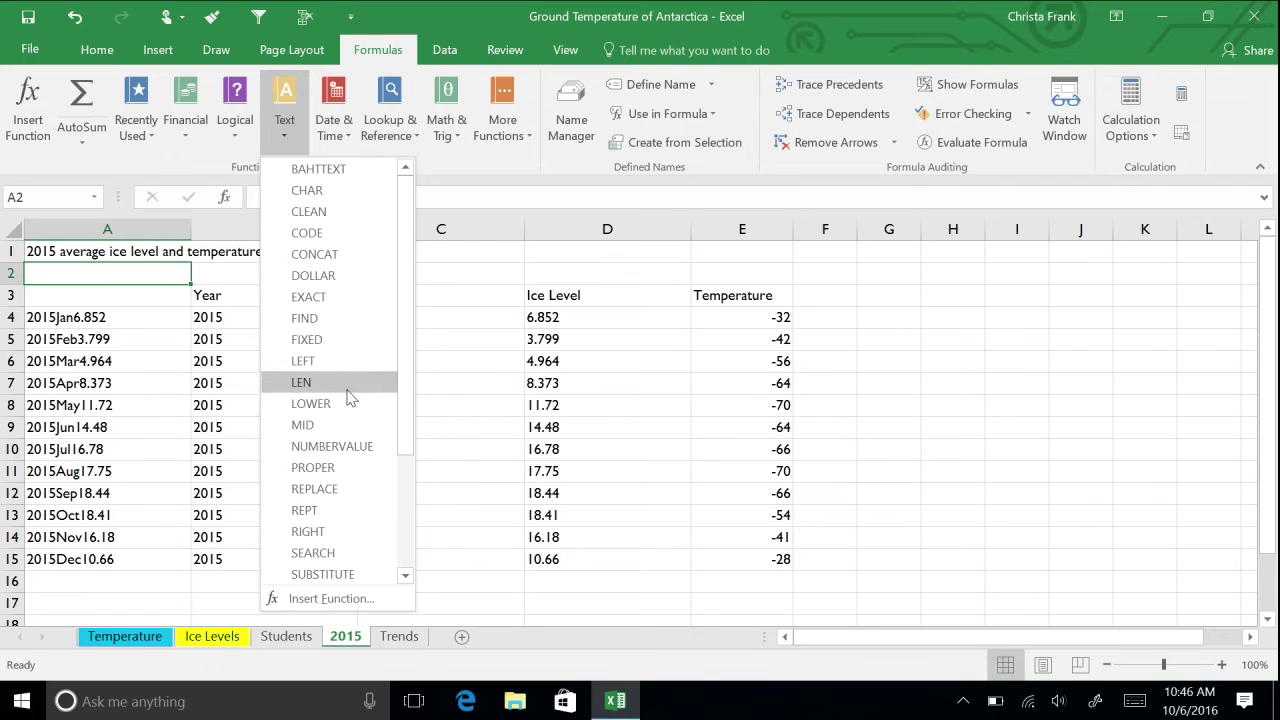
click(360, 467)
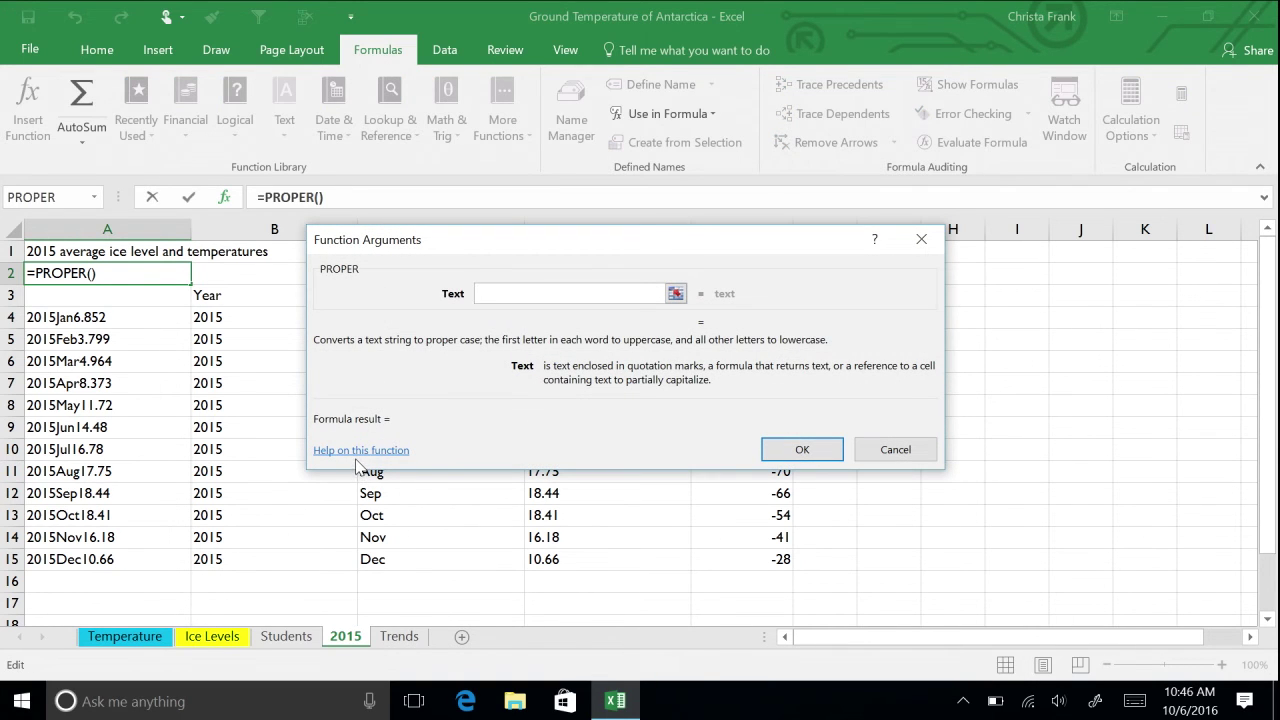
click(128, 250)
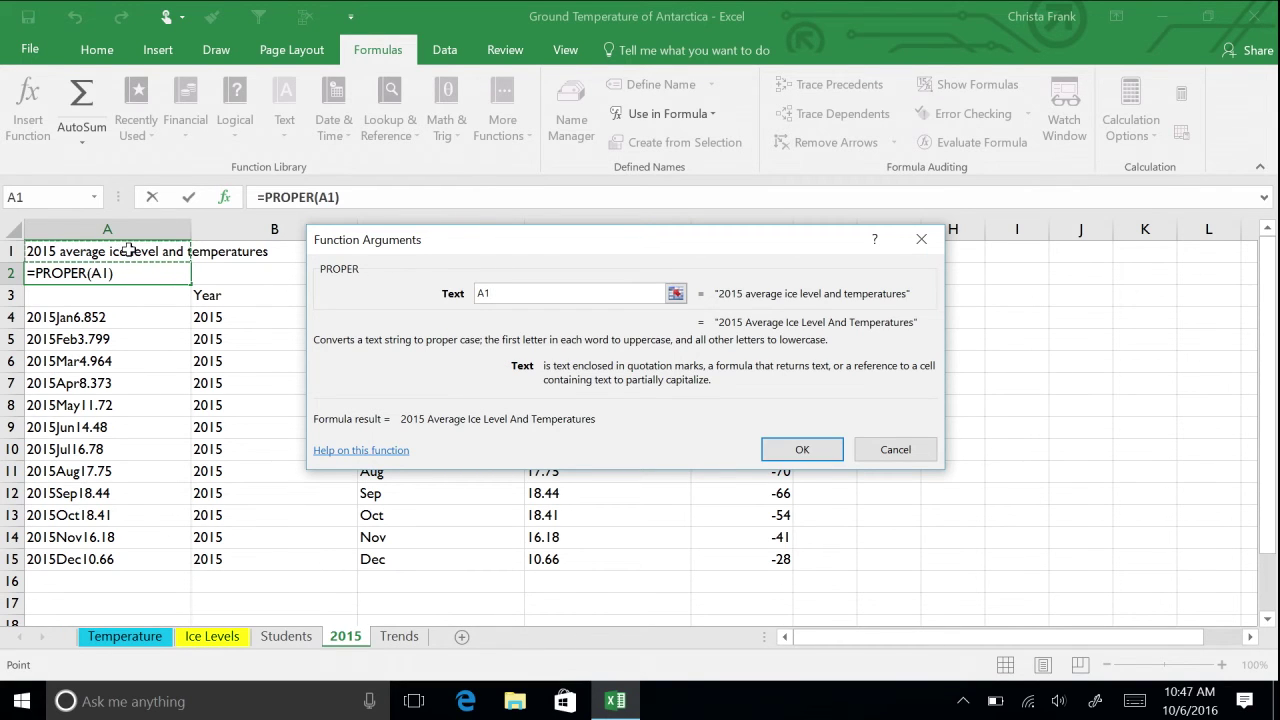
click(806, 448)
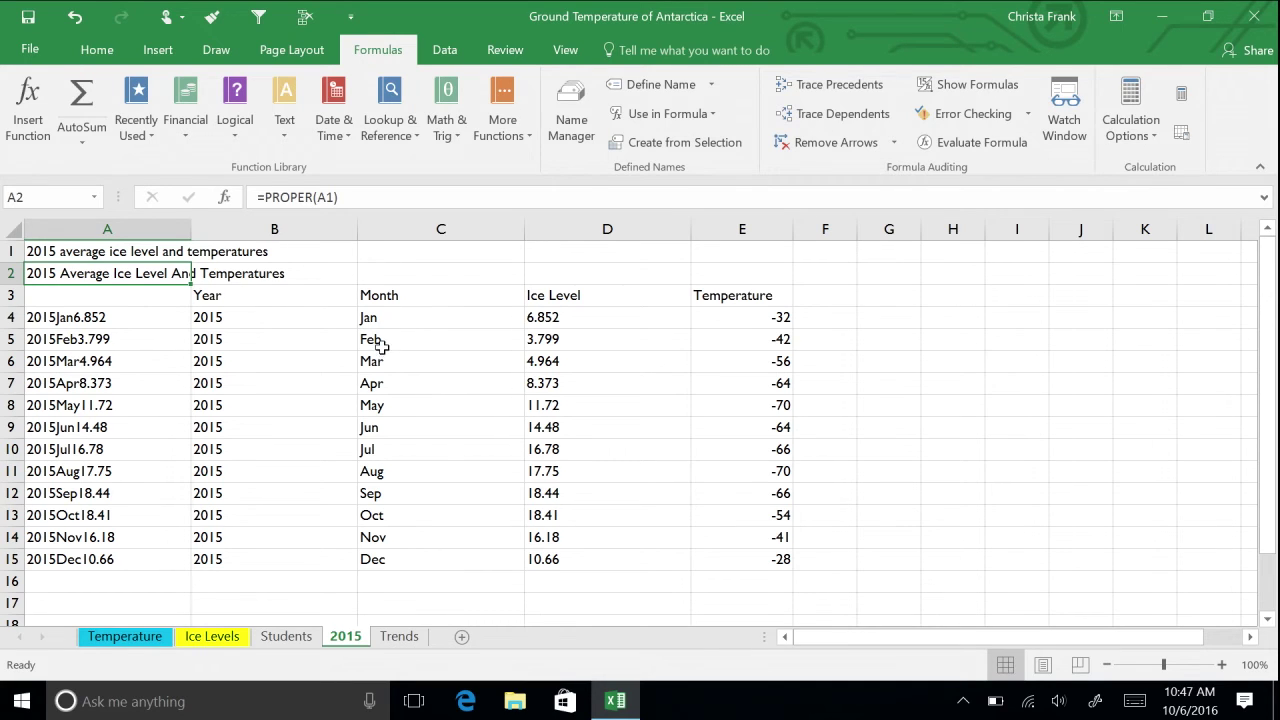
Copy the proper-case title from A2 over A1 as values only, and clear the formula from A2
key(ctrl+c)
right_click(144, 251)
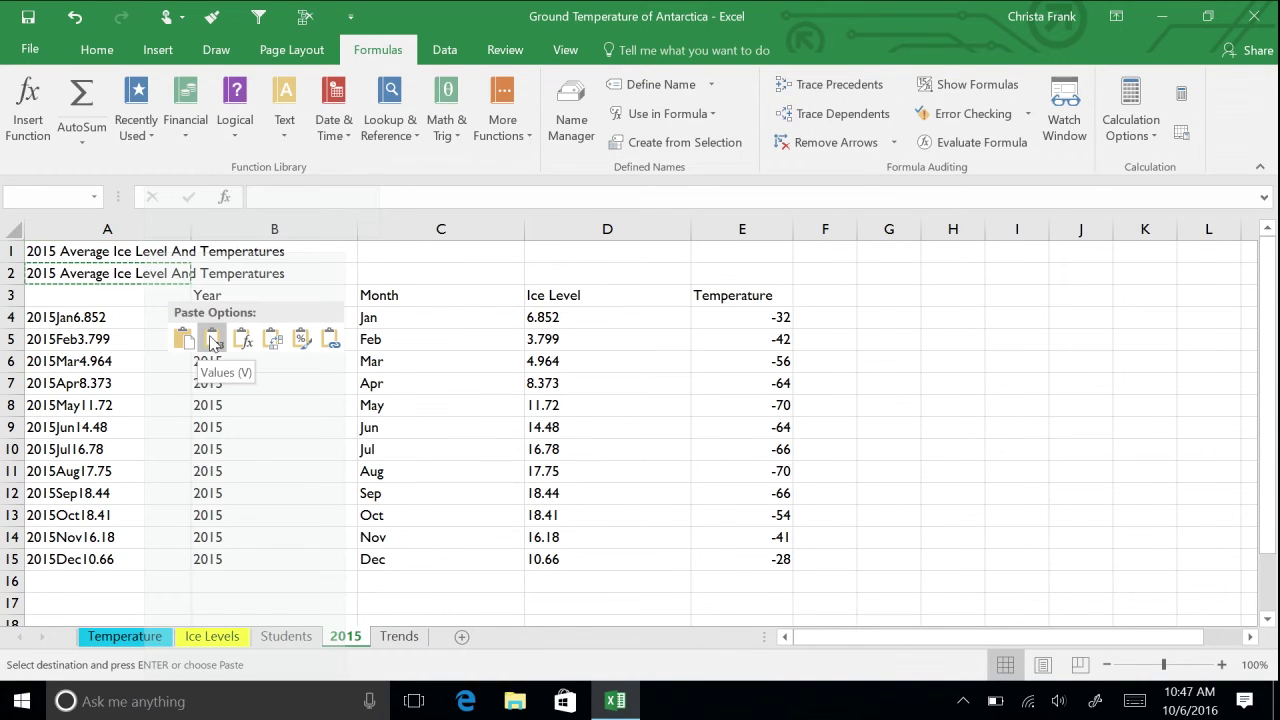
click(212, 341)
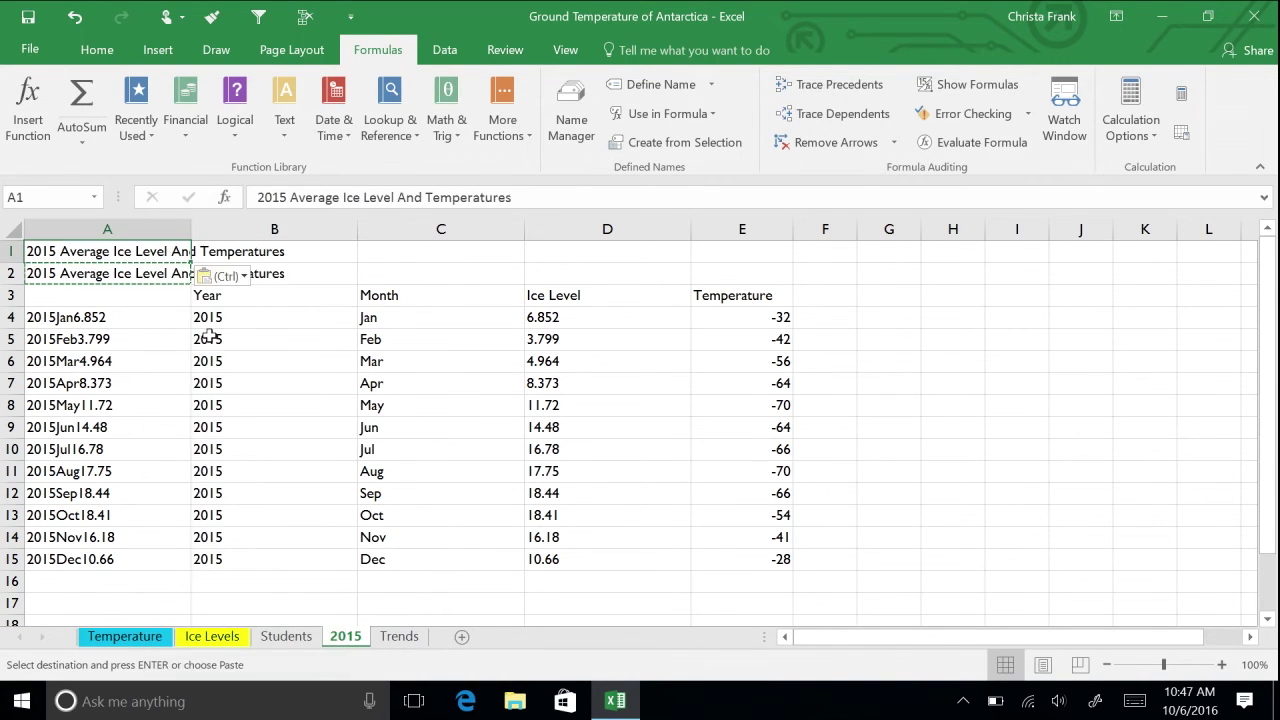
click(176, 270)
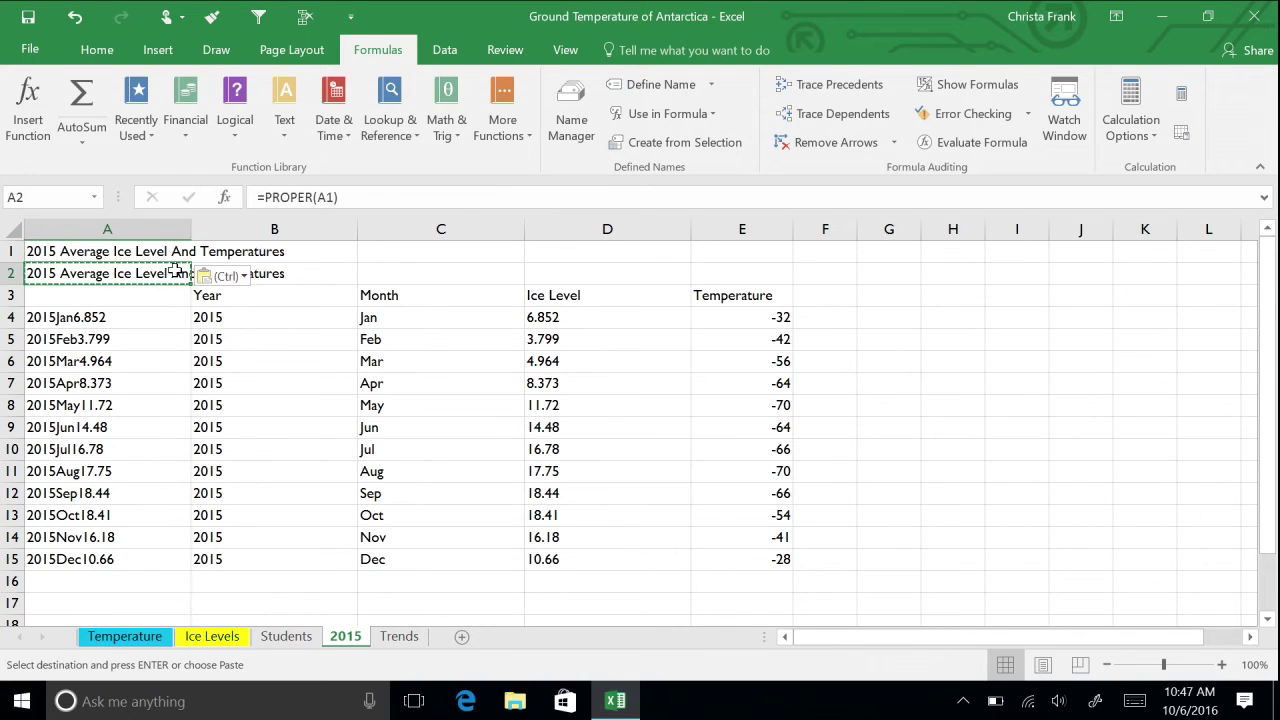
double_click(176, 270)
key(shift+Home)
key(BackSpace)
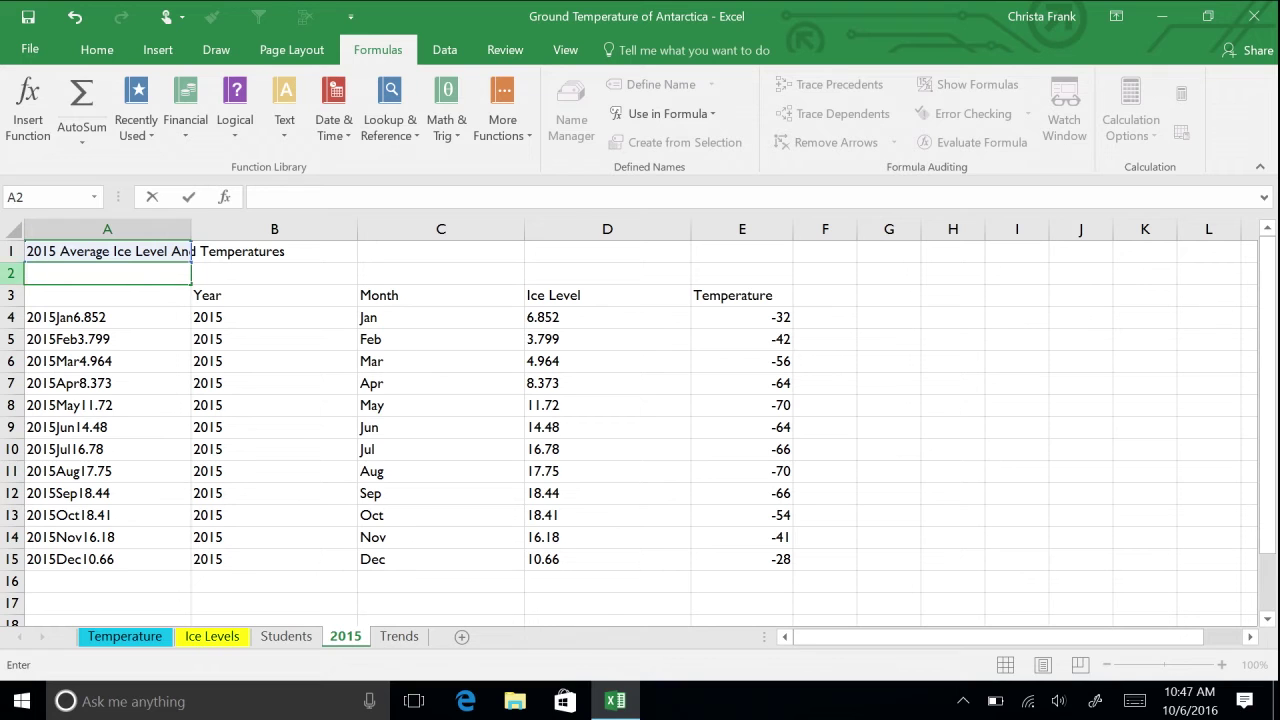
Insert two blank rows above row 2, directly below the title
right_click(14, 273)
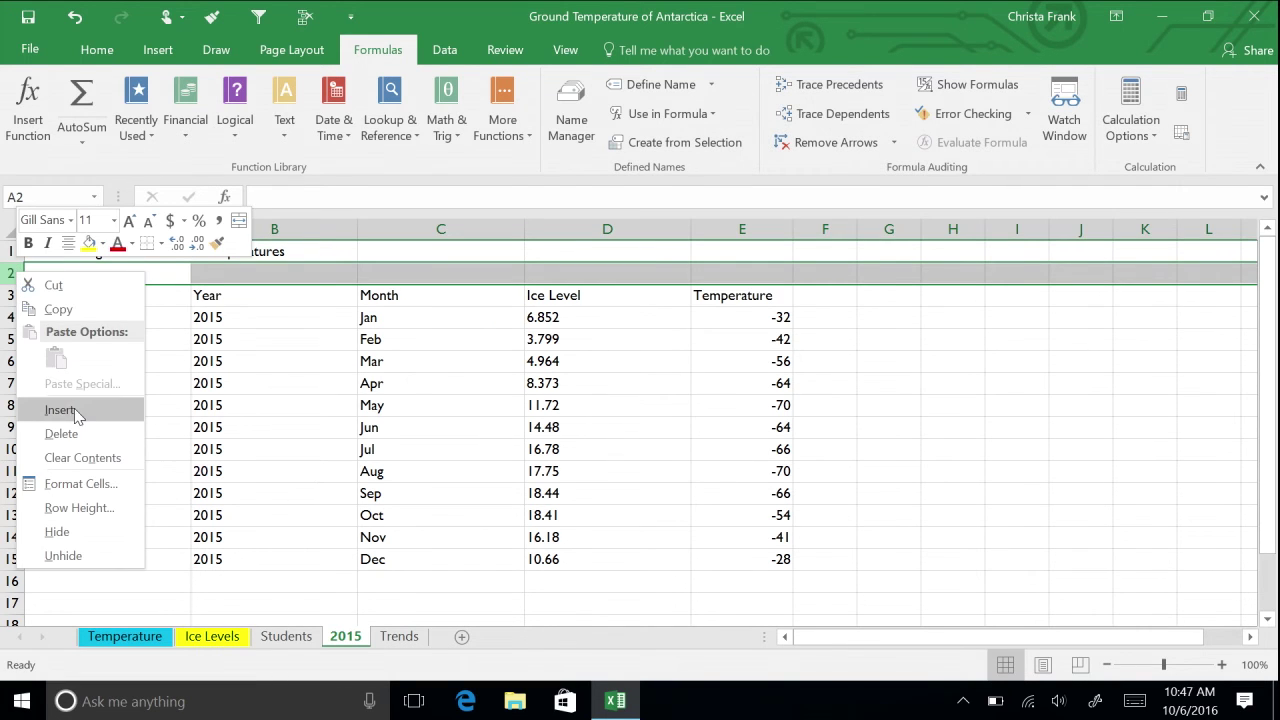
click(78, 410)
right_click(16, 274)
click(86, 418)
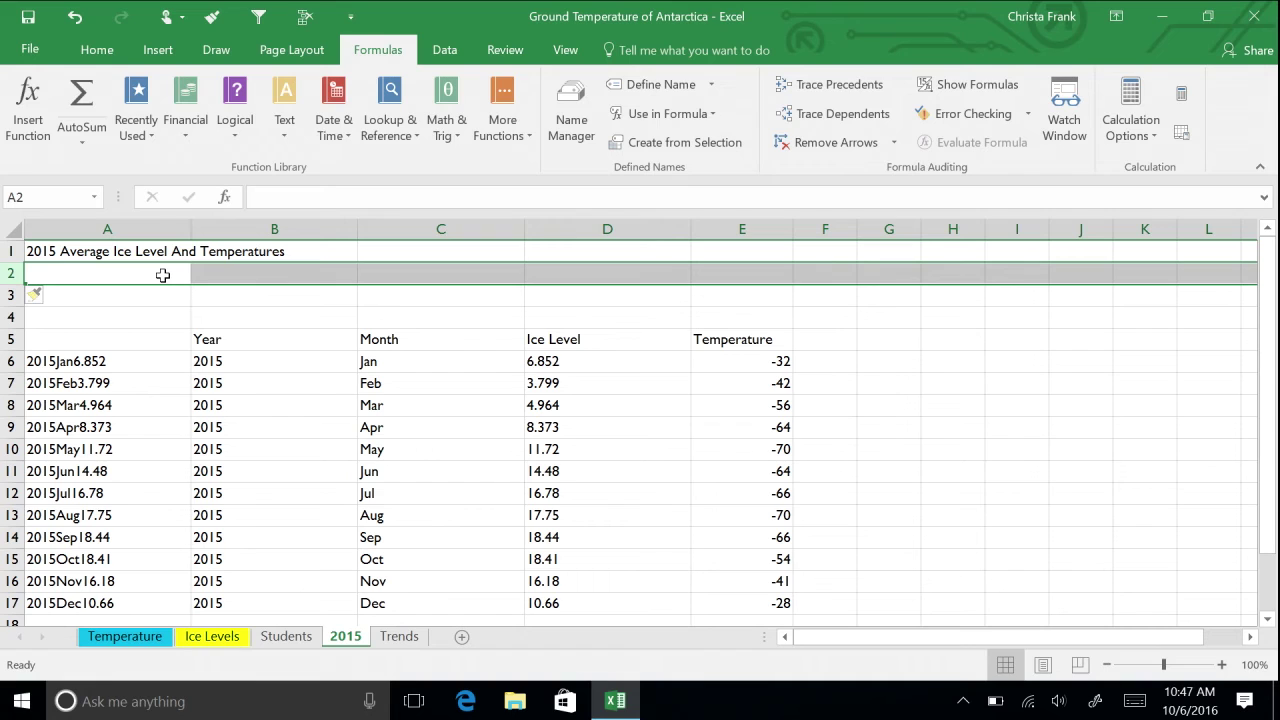
Convert the title in A1 to all uppercase in A2 with the UPPER function
click(162, 275)
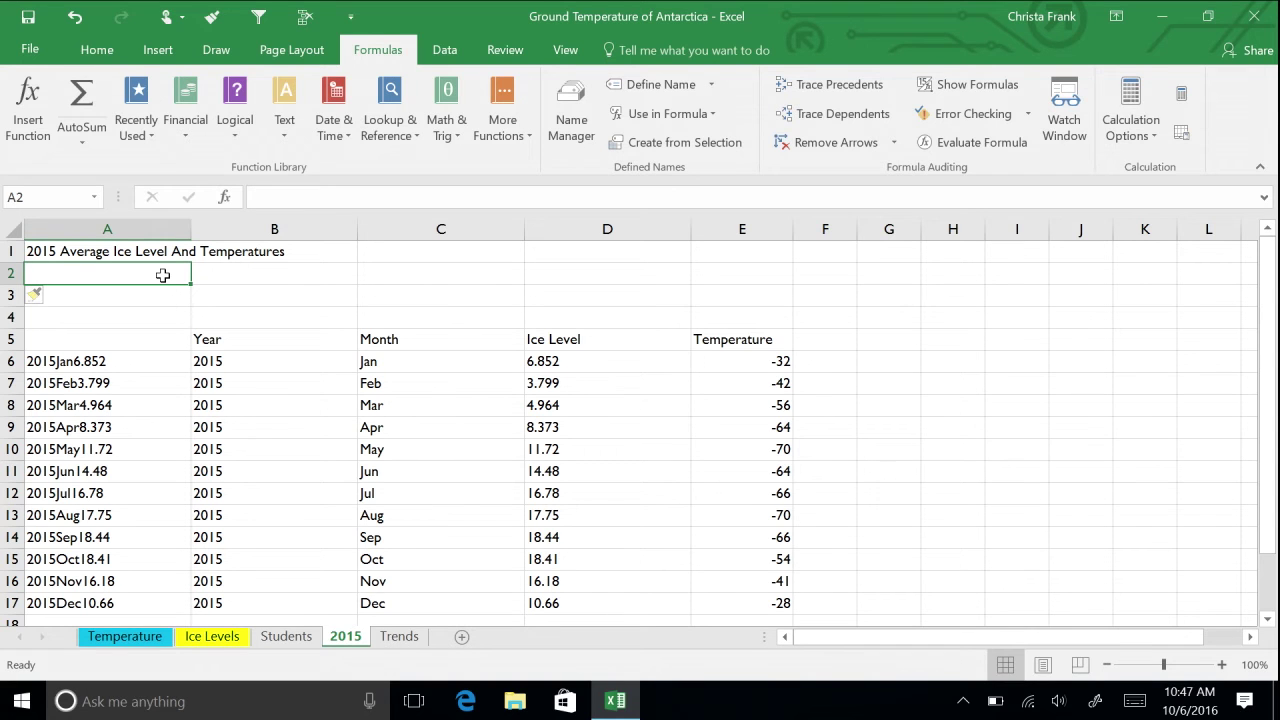
click(285, 115)
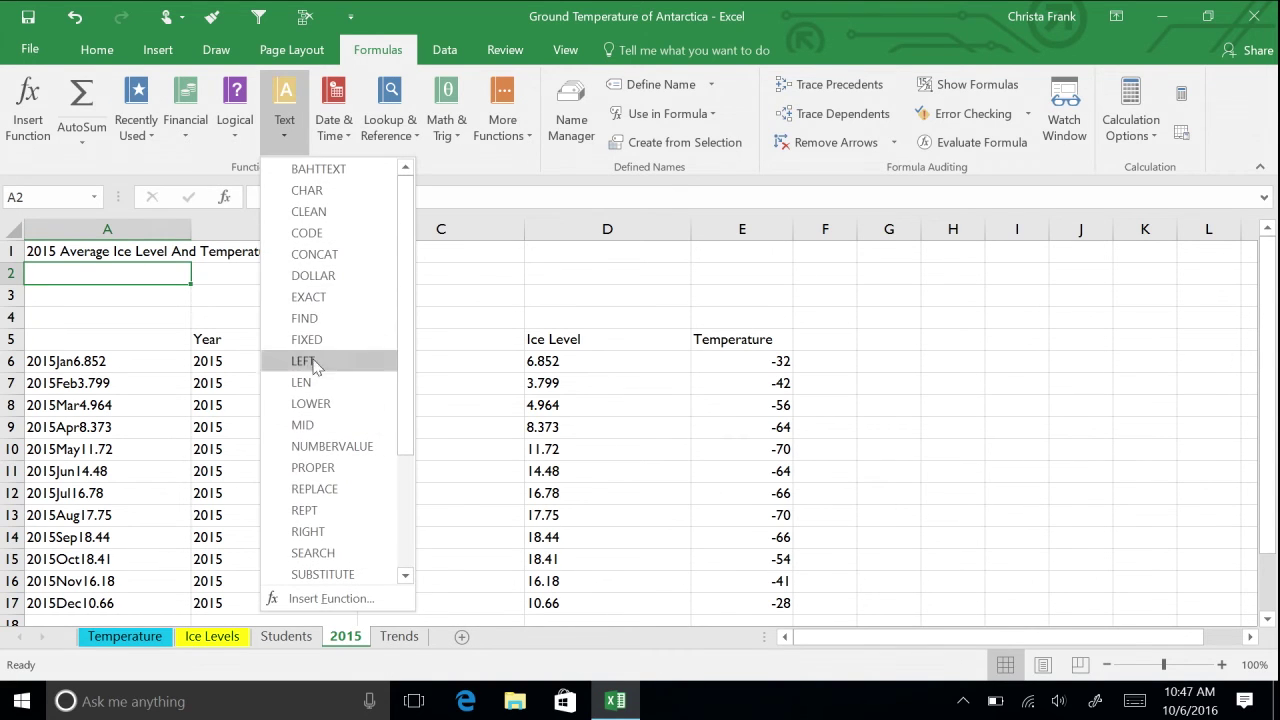
scroll(345, 480, down, 3)
click(340, 549)
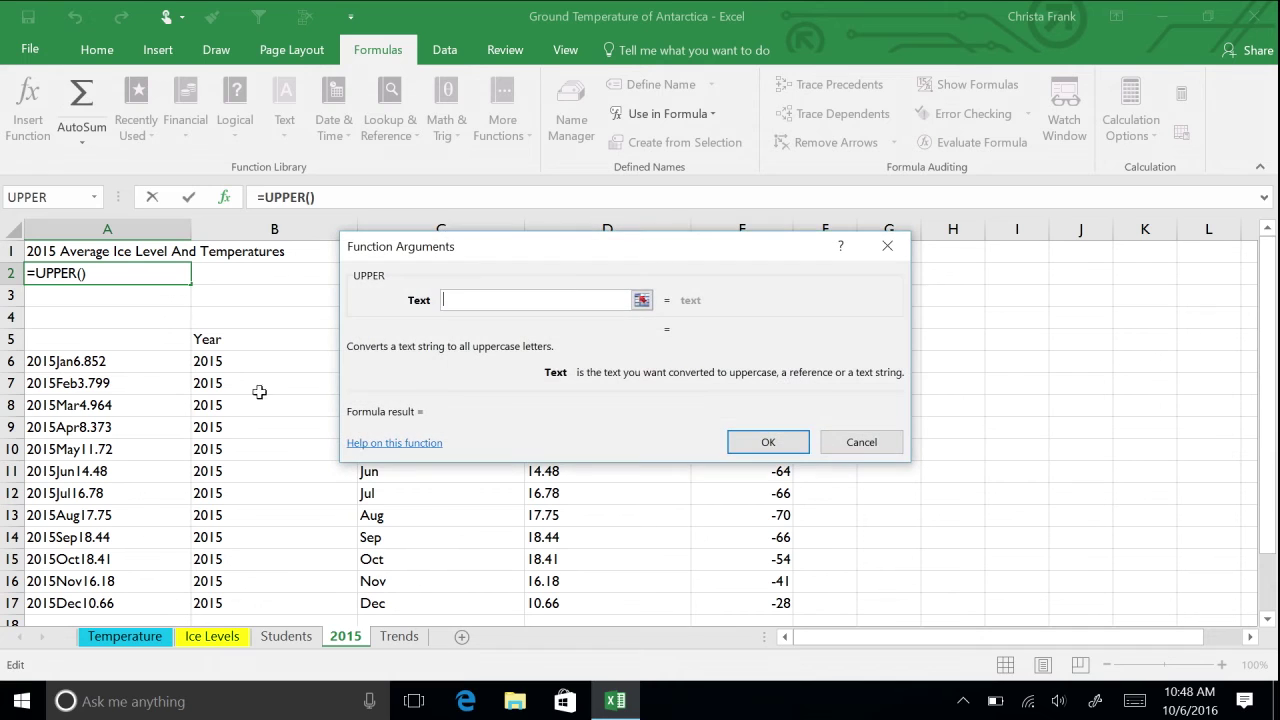
click(128, 252)
click(745, 435)
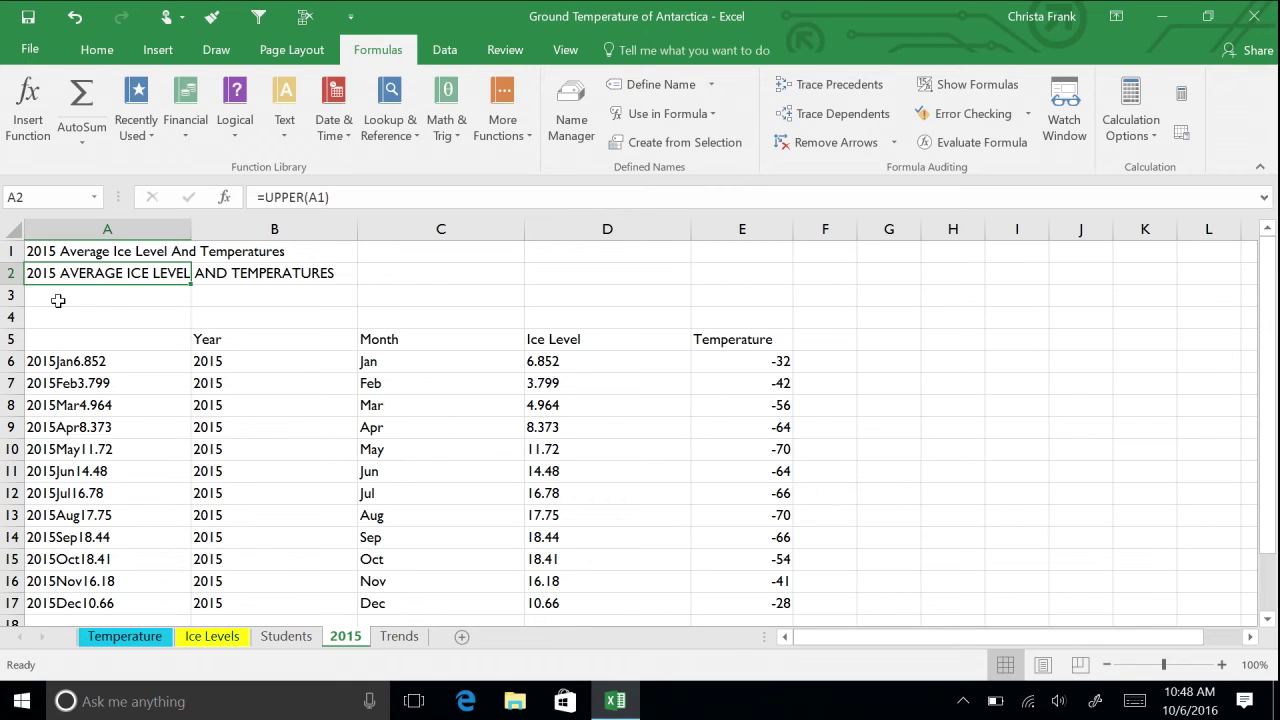
Convert the title in A1 to all lowercase in A3 with the LOWER function
click(58, 300)
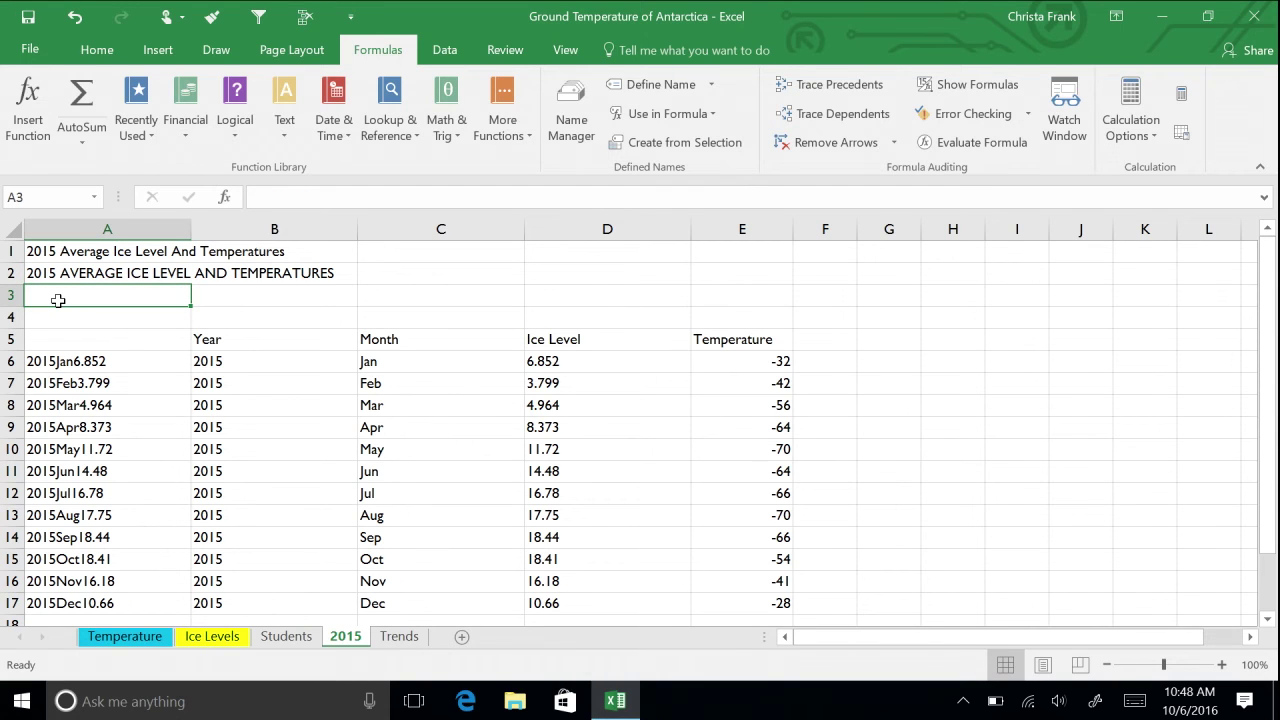
click(286, 125)
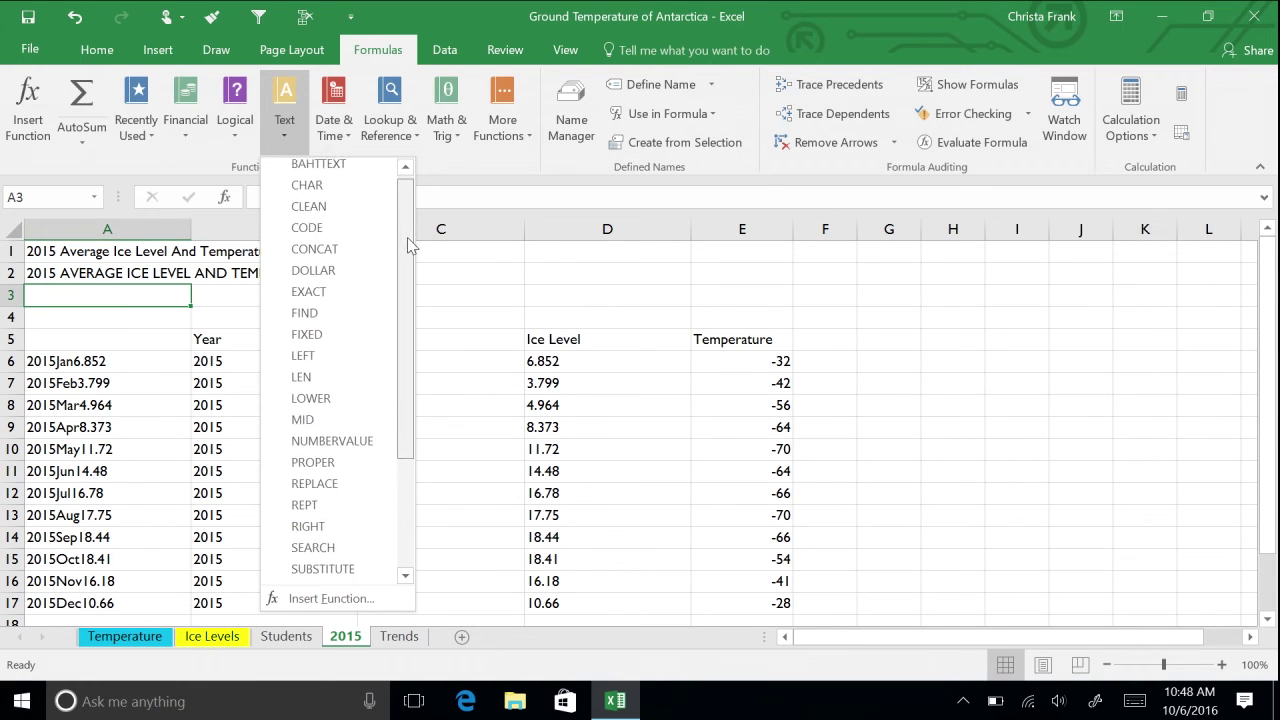
scroll(392, 370, down, 1)
click(390, 396)
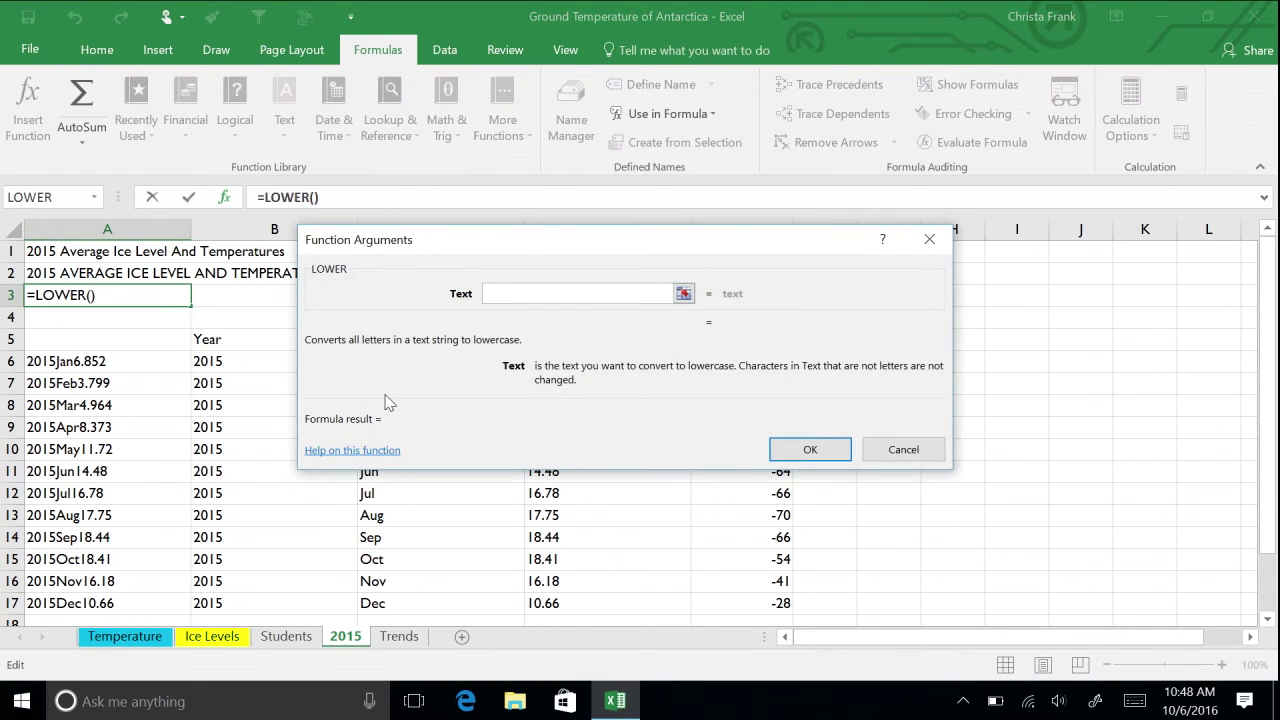
click(122, 251)
click(793, 451)
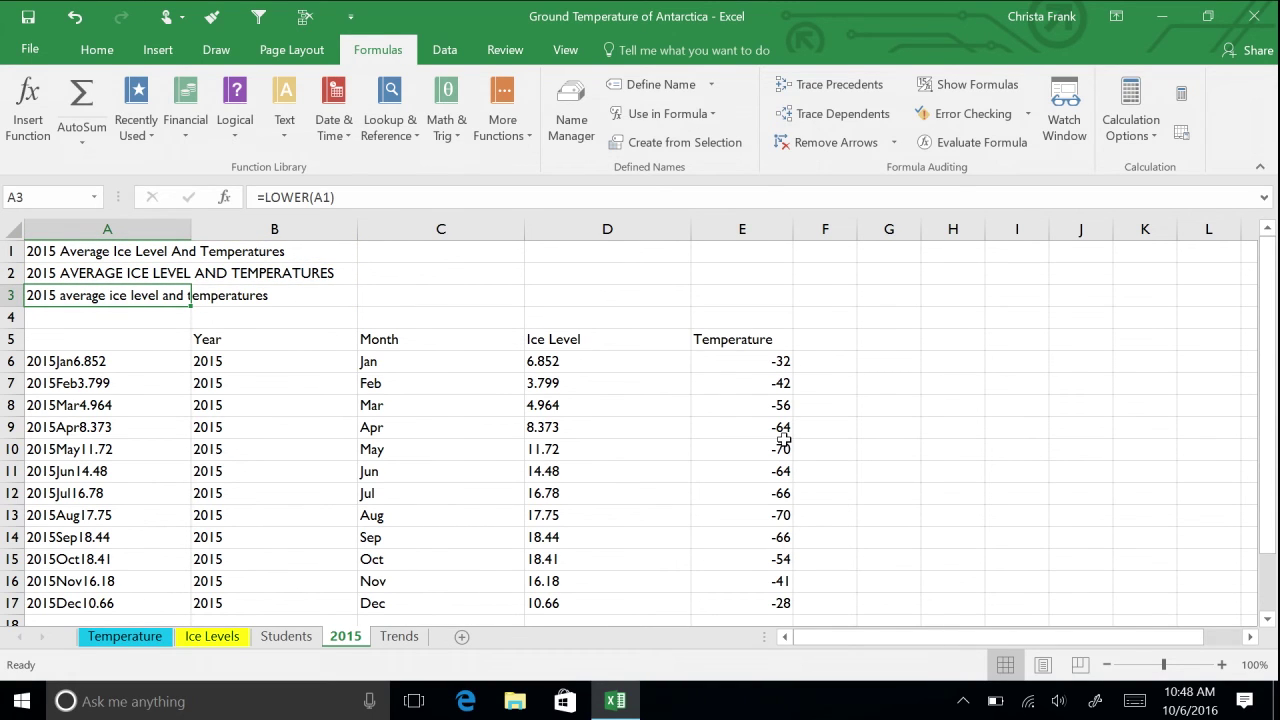
Delete rows 2 and 3 containing the uppercase and lowercase versions of the title
drag(10, 295, 8, 272)
right_click(8, 272)
click(94, 434)
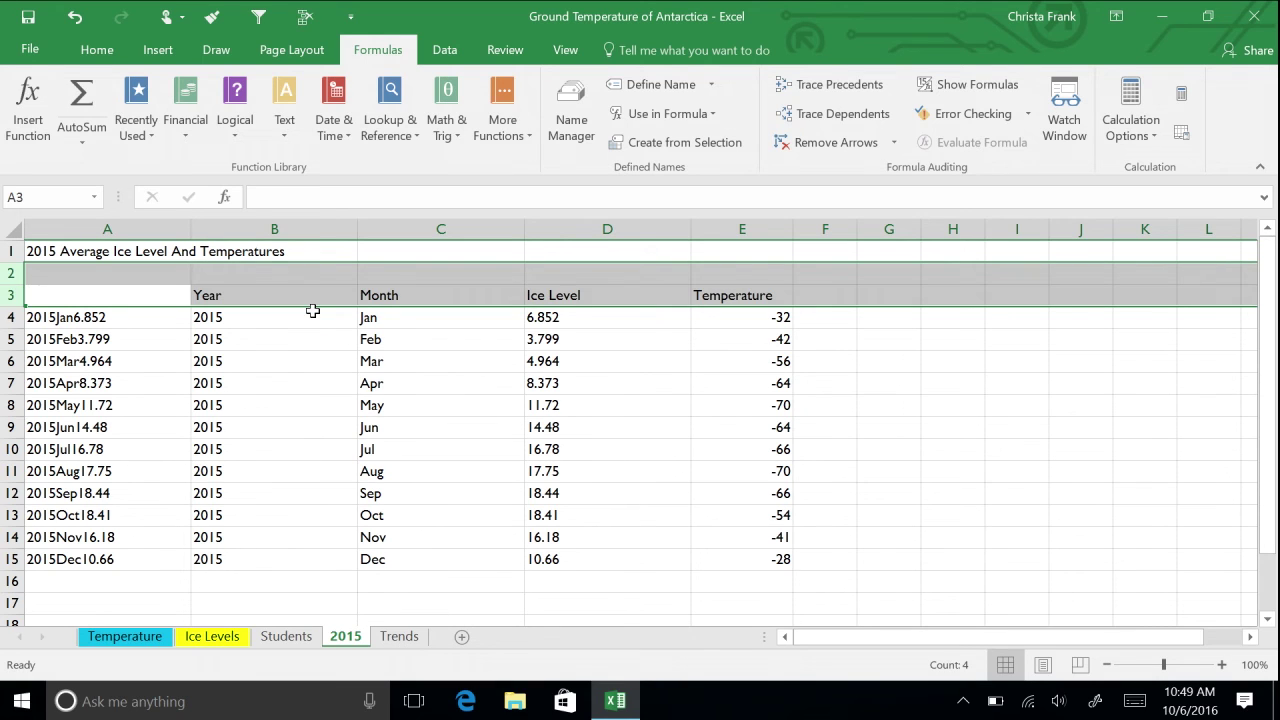
On the Students sheet, enter the heading "First, Last" in D1 and widen column D to fit it
click(300, 636)
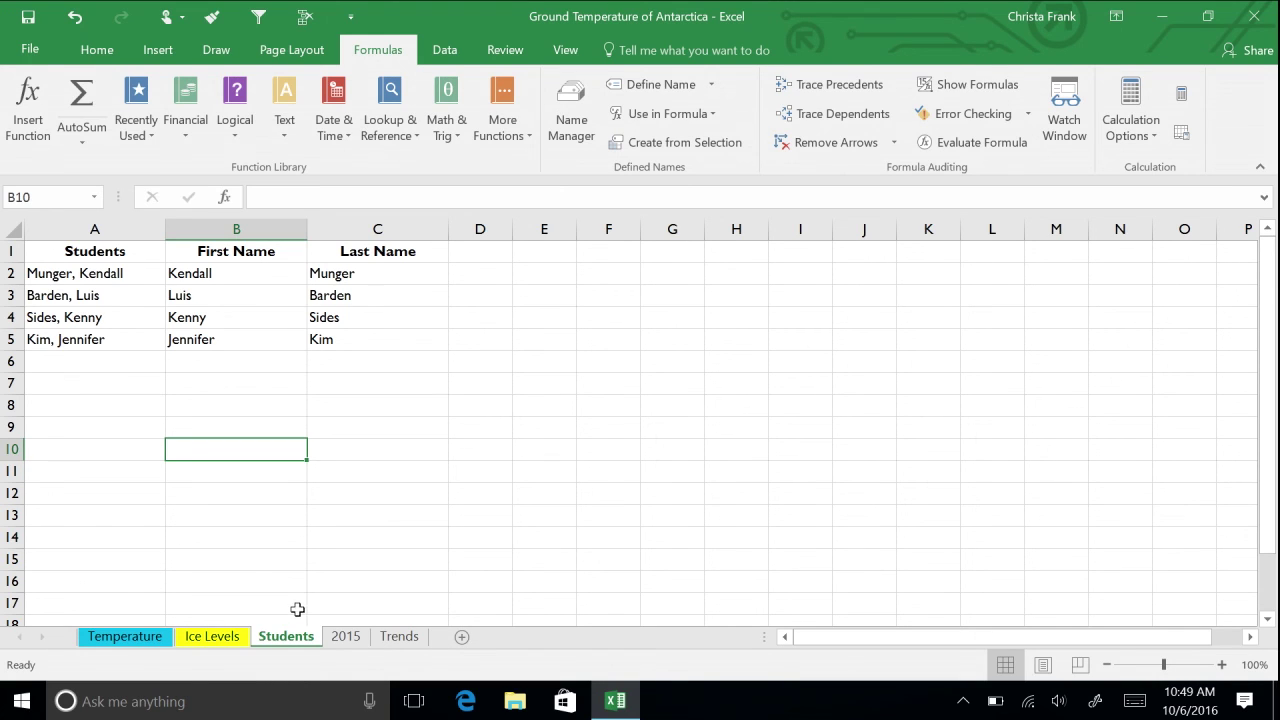
click(482, 253)
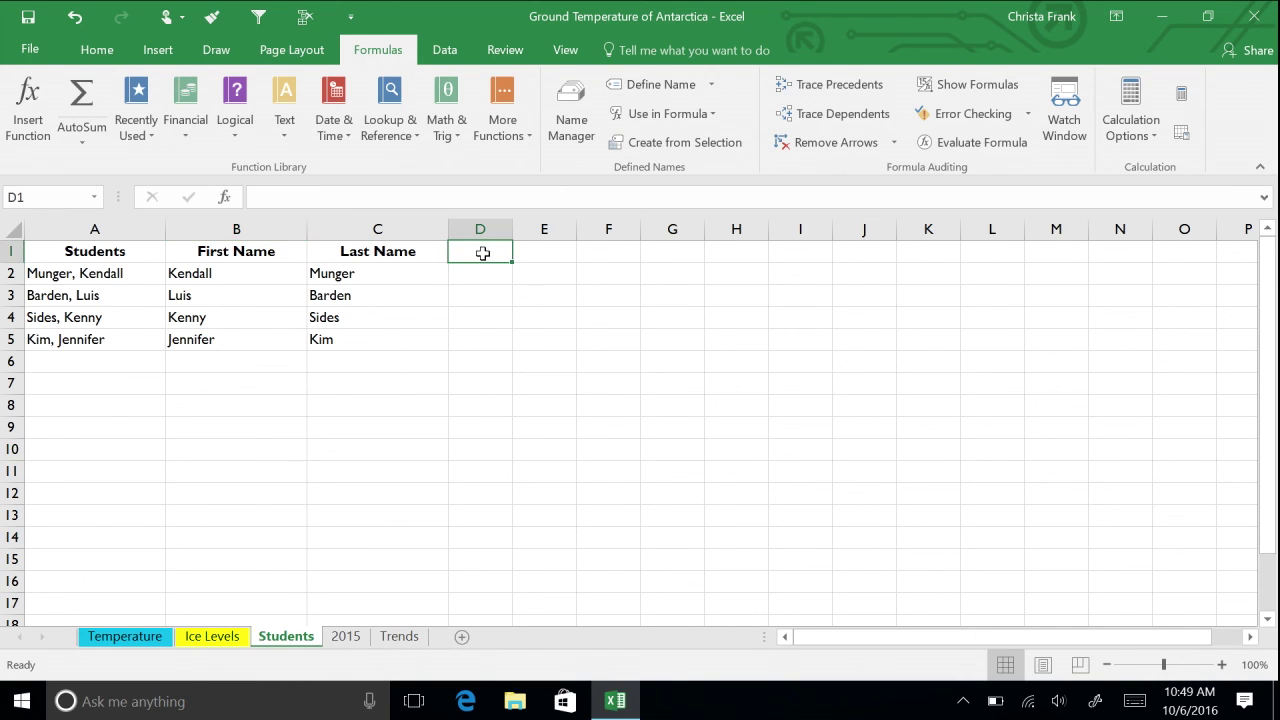
text(First, Last)
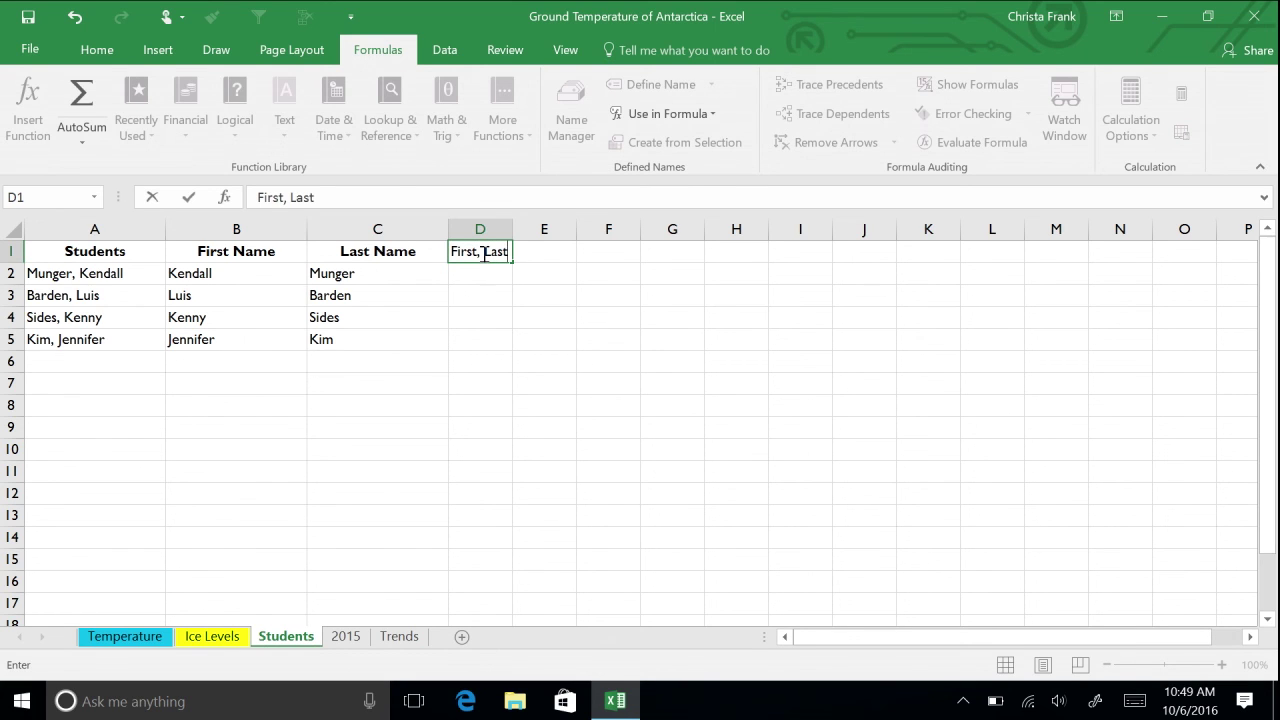
key(Tab)
drag(512, 229, 583, 229)
Join the first name in B2 and the last name in C2 into D2 with the CONCAT function
click(518, 271)
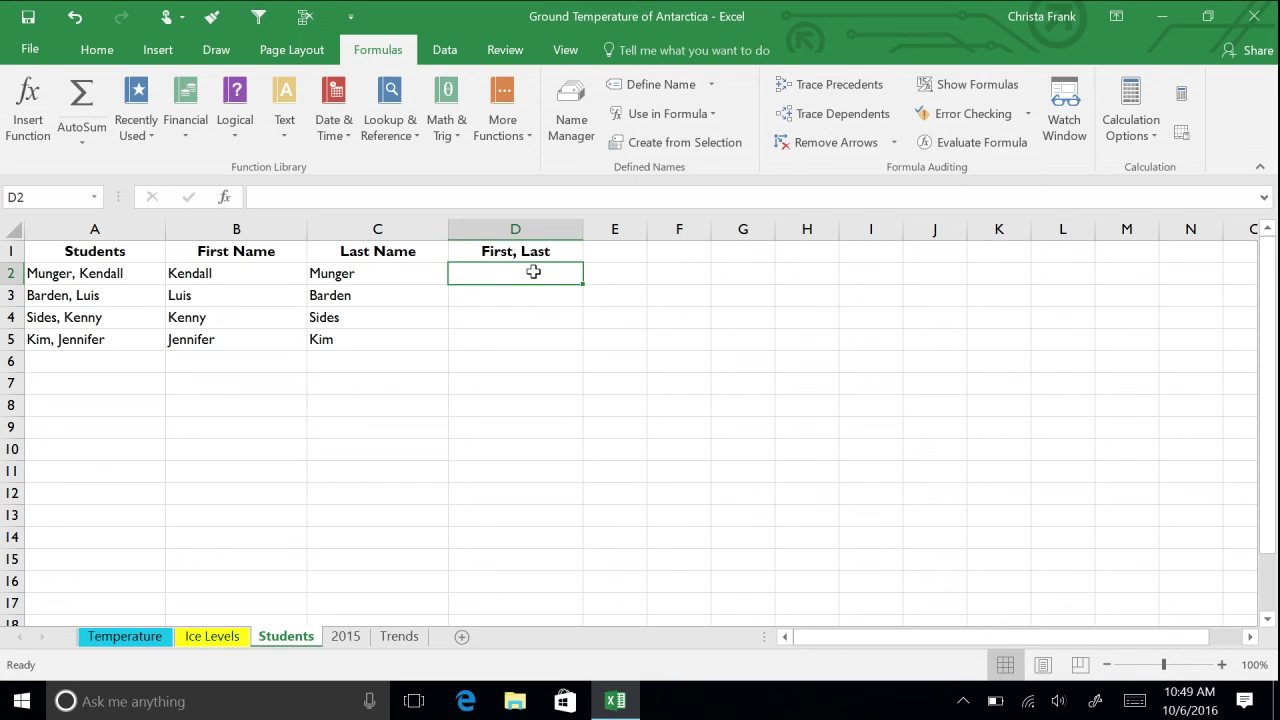
click(286, 130)
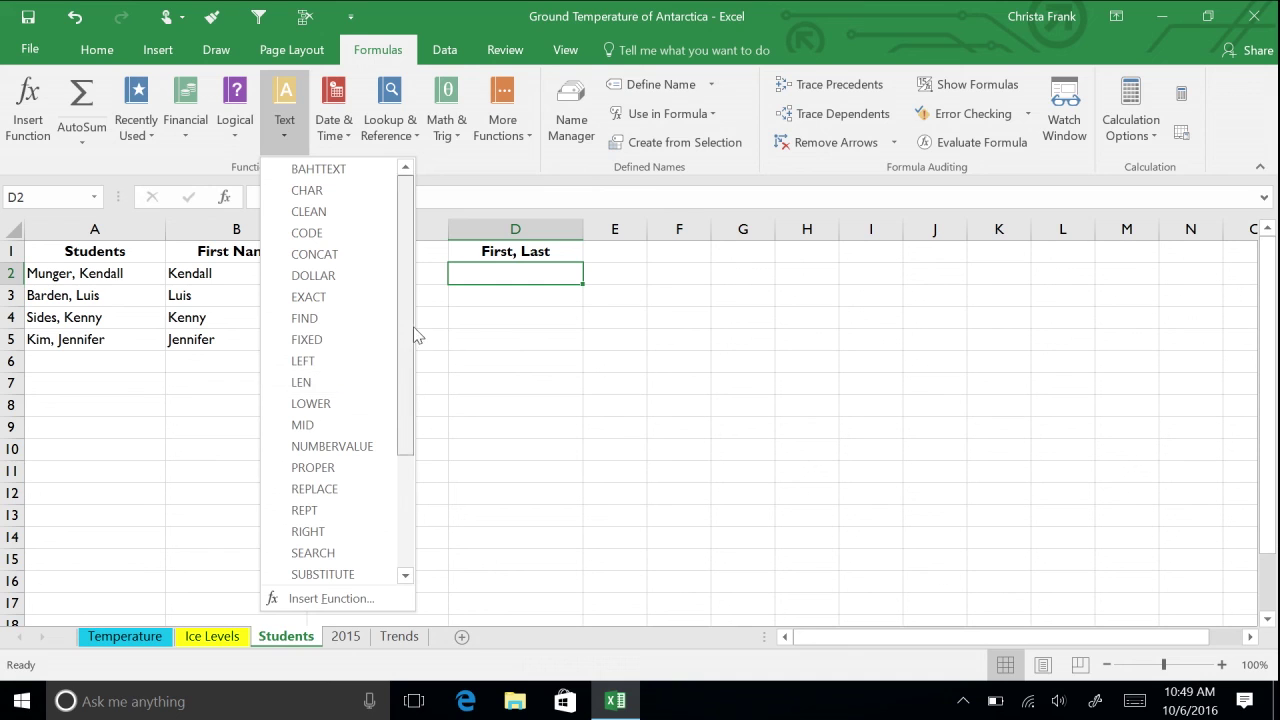
click(314, 254)
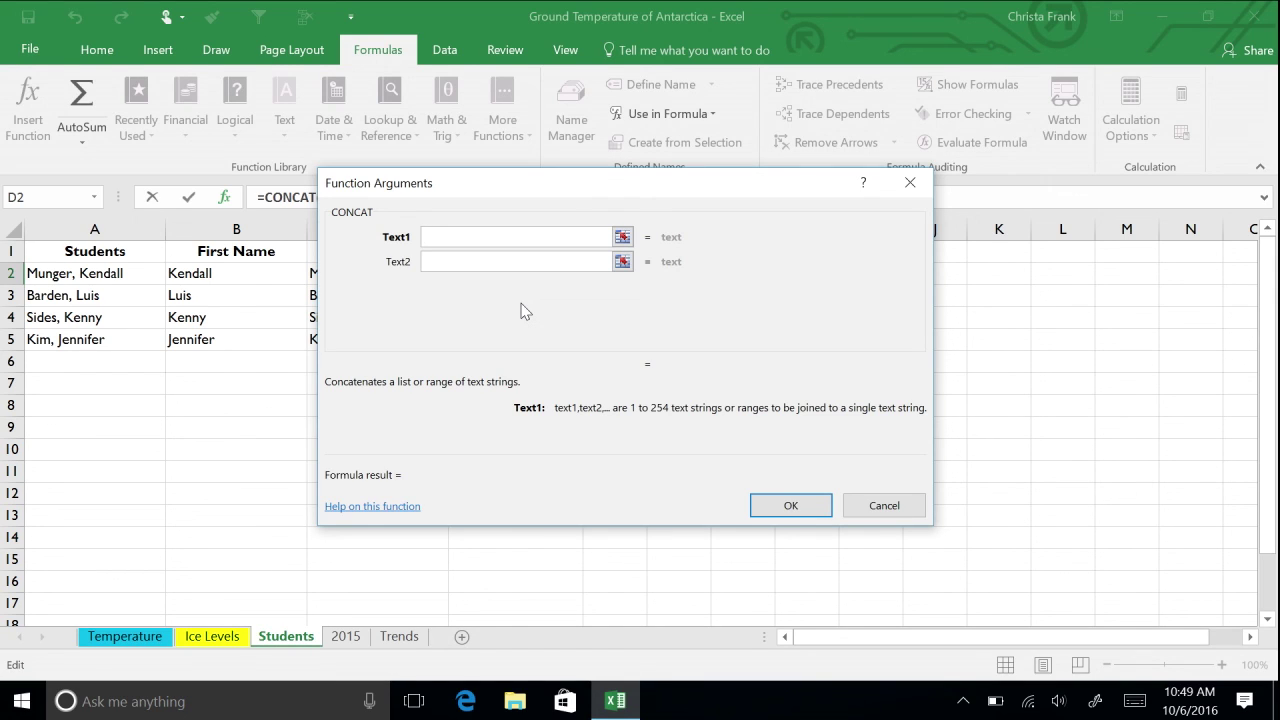
click(248, 276)
click(434, 261)
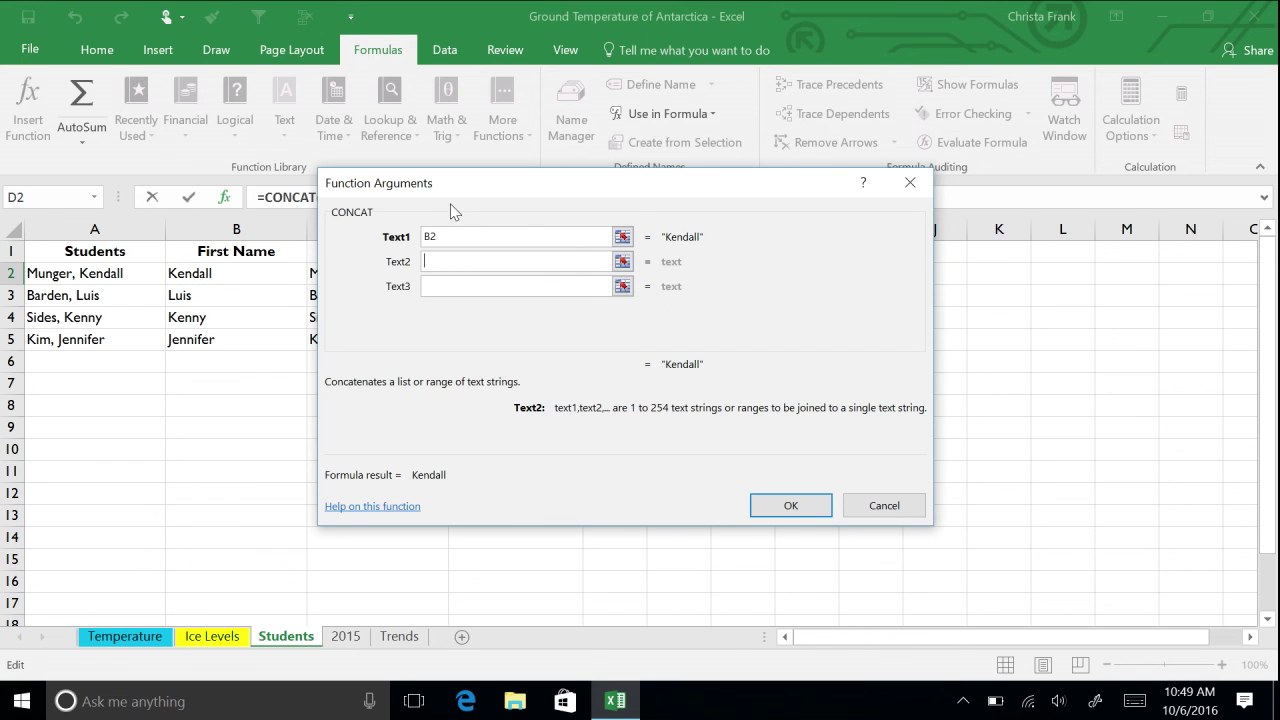
drag(465, 185, 573, 186)
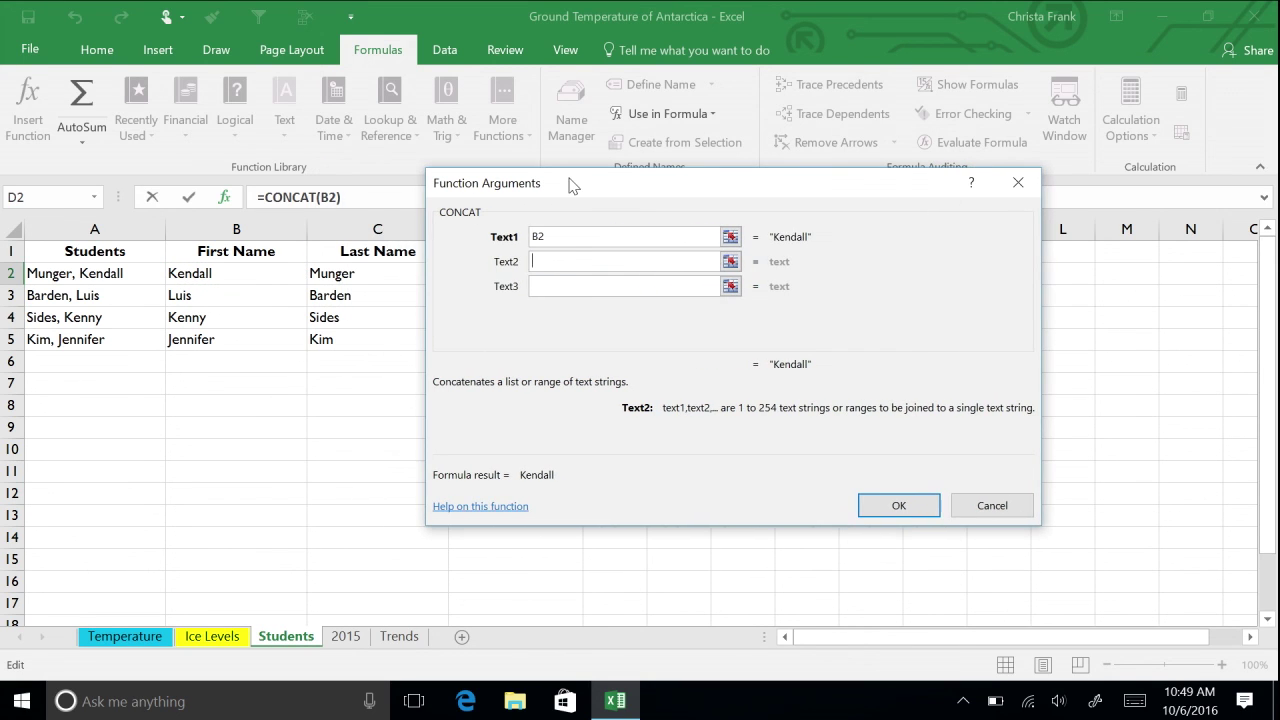
click(358, 272)
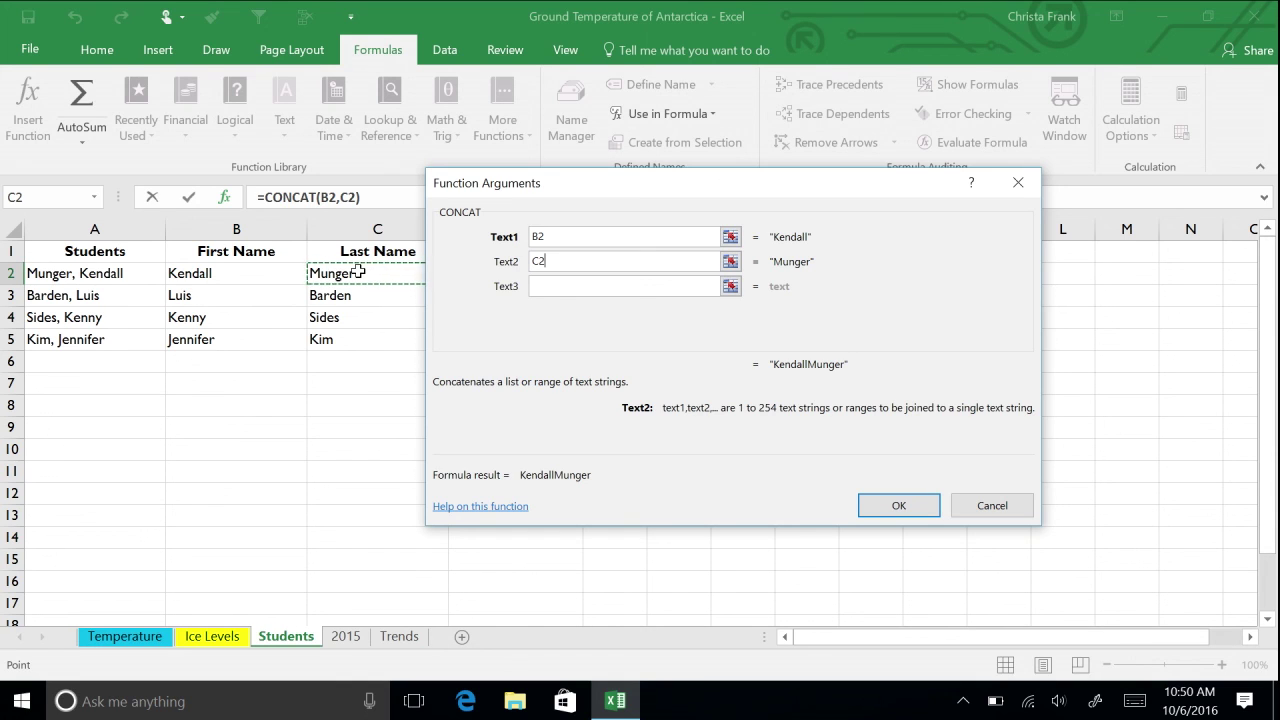
click(899, 506)
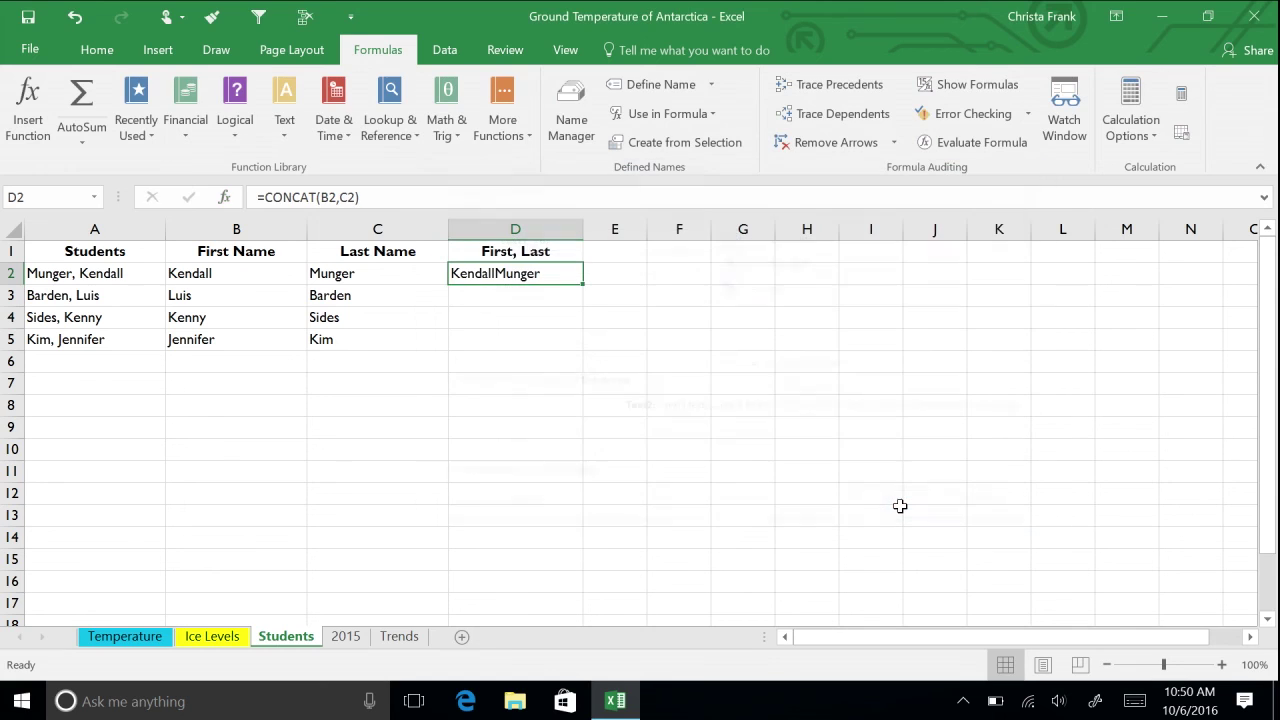